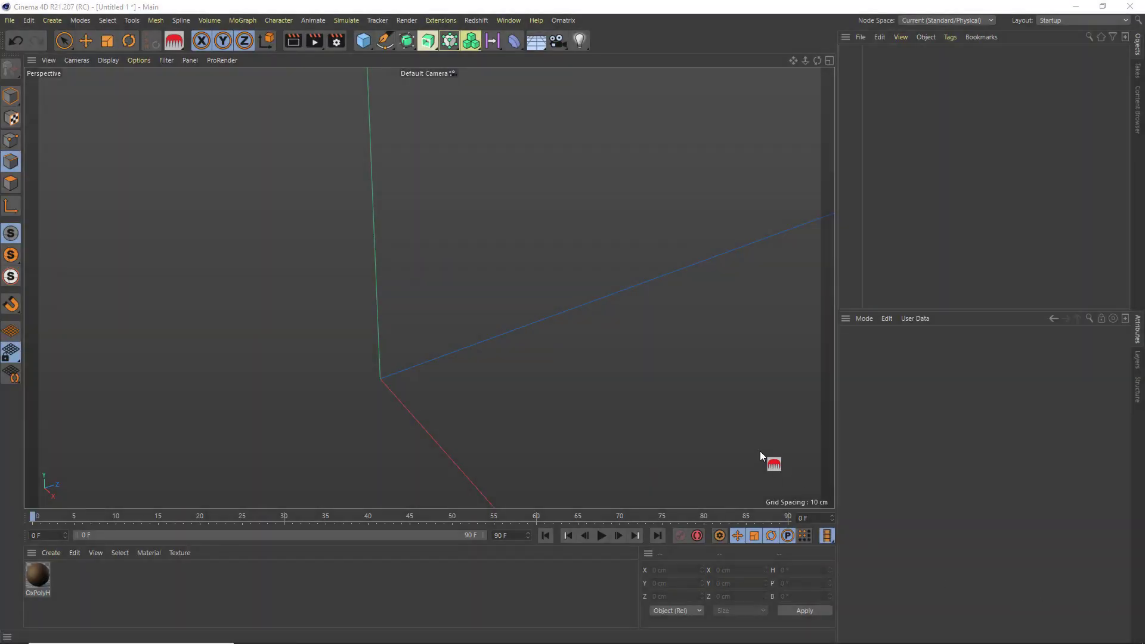
Step: Add a sphere, undoing an accidental disc, and scale it down to about 3.6 cm
click(368, 46)
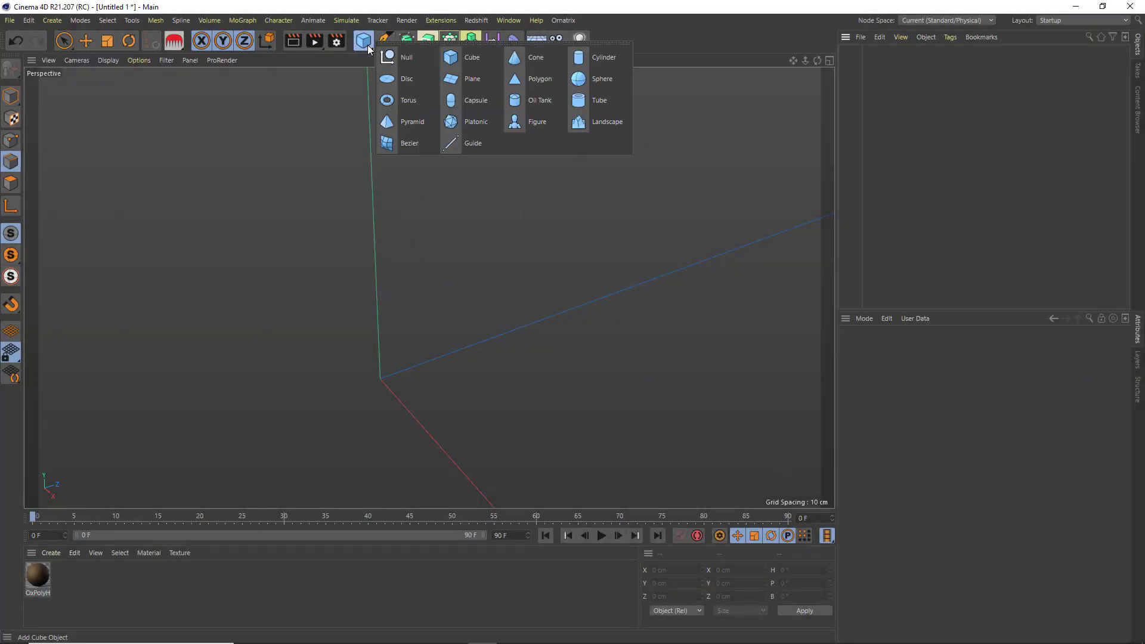
click(388, 83)
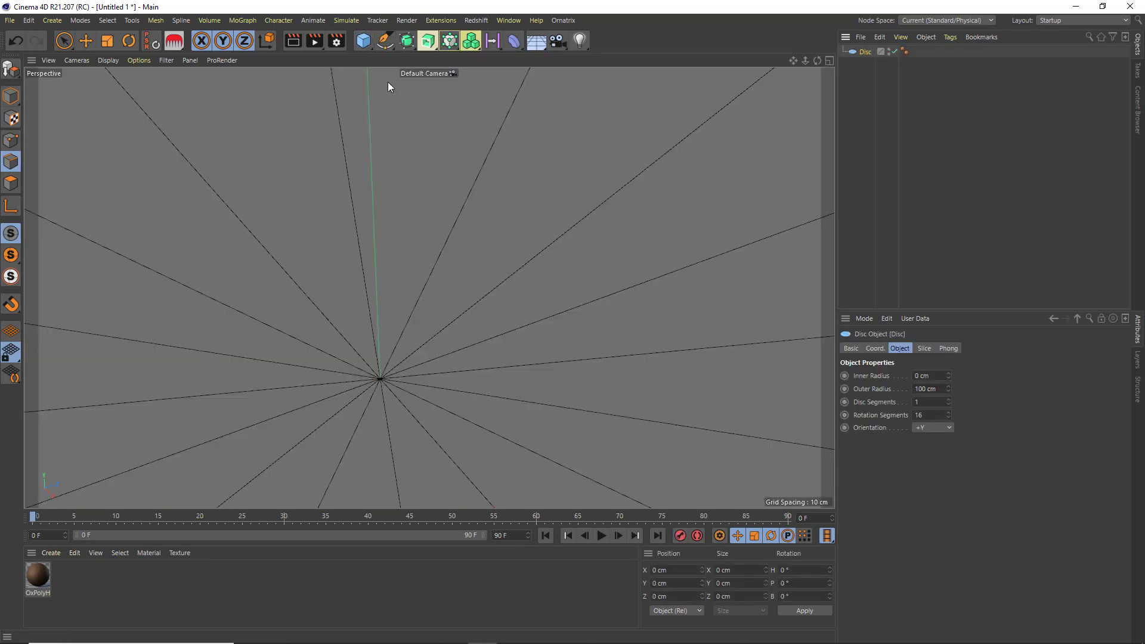
key(ctrl+z)
click(363, 40)
click(575, 84)
key(t)
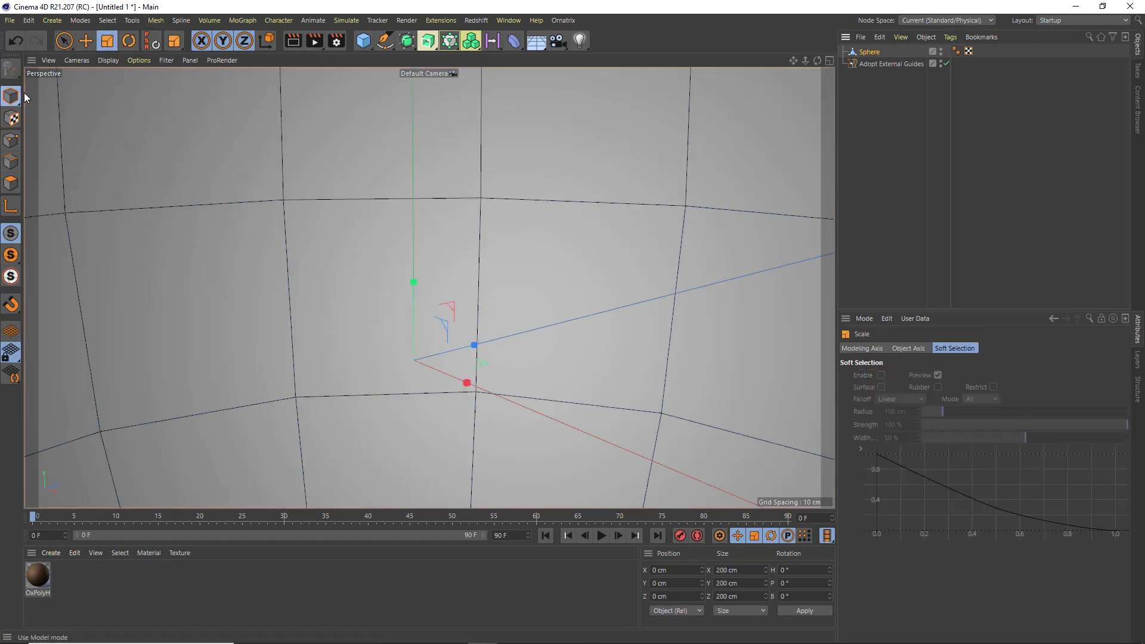
drag(196, 453, 153, 455)
key(h)
Step: Rename the sphere to HEAD
double_click(869, 52)
text(HEA)
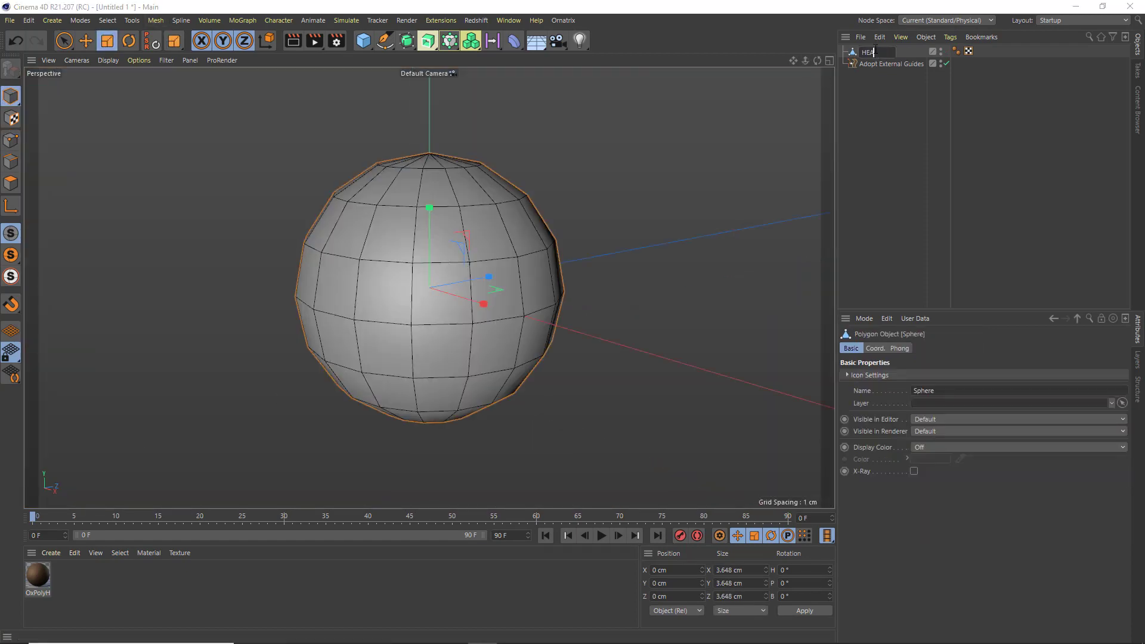
text(D)
key(Return)
click(363, 40)
Step: Add a plane, shrink it to about a centimetre and move it about 5 cm along X
click(477, 81)
scroll(429, 288, down, 5)
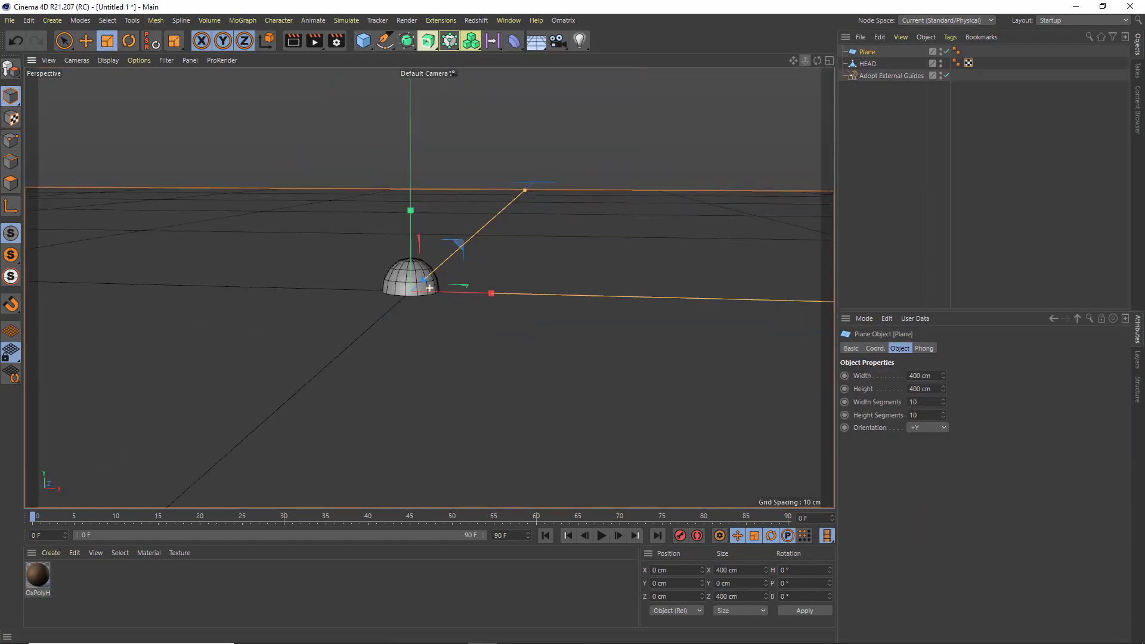
drag(429, 288, 462, 292)
drag(445, 173, 439, 250)
key(e)
drag(470, 292, 429, 286)
Step: Reduce the plane to 8 by 5 segments, move it onto the head and make it editable
scroll(572, 295, up, 4)
scroll(318, 274, up, 5)
scroll(536, 296, down, 3)
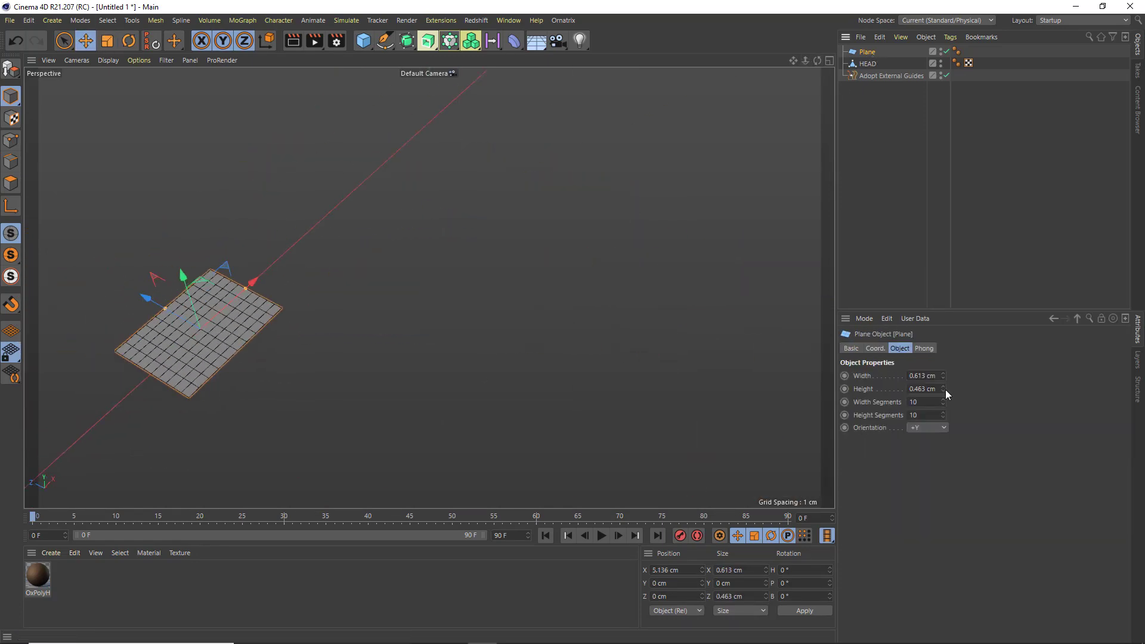
drag(942, 402, 943, 425)
drag(804, 60, 775, 60)
drag(459, 248, 416, 421)
key(c)
Step: Extrude the patch's border edges down the left side of the head into a long strip
click(477, 294)
alt+middle_drag(416, 421, 551, 355)
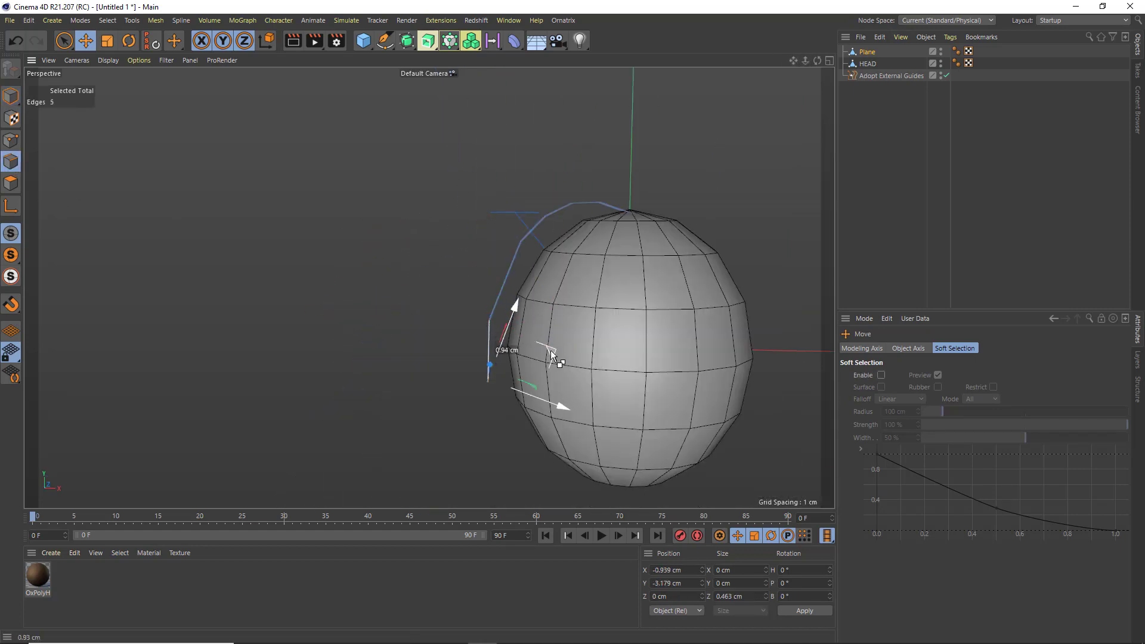
drag(551, 354, 479, 427)
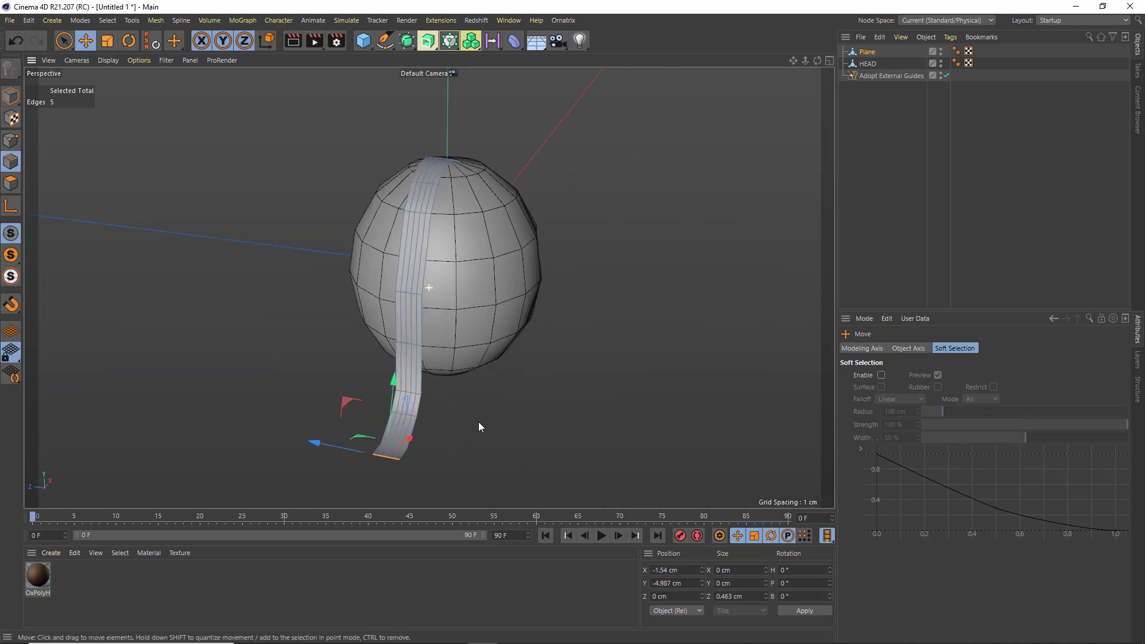
scroll(513, 263, up, 3)
alt+drag(514, 263, 489, 268)
Step: Add a loop cut across the hair strip
click(11, 183)
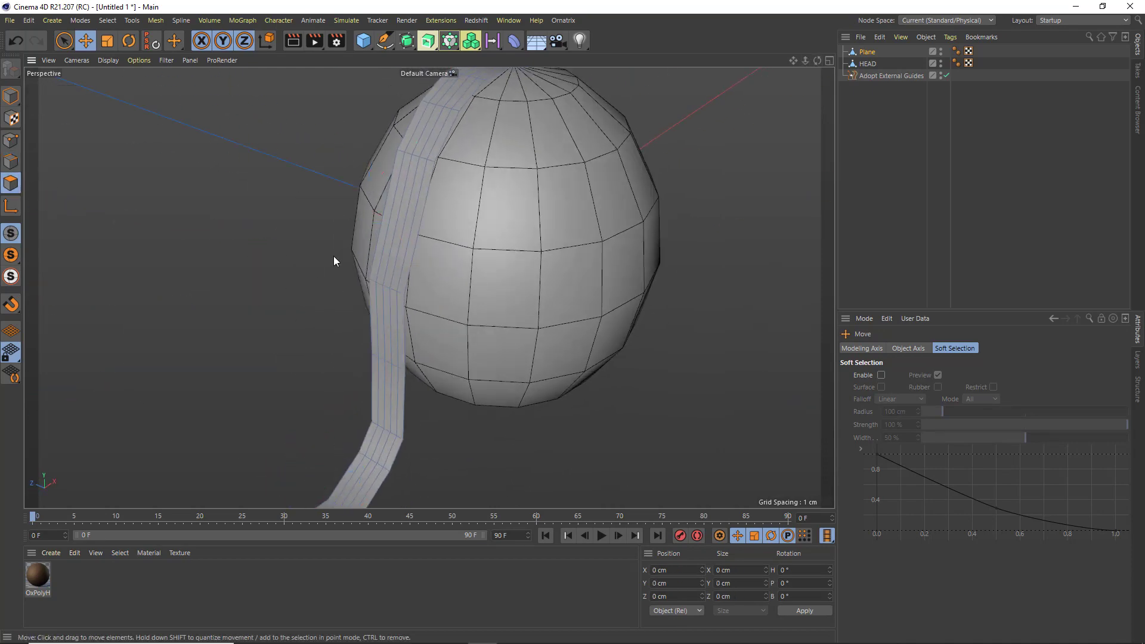
key(k)
key(l)
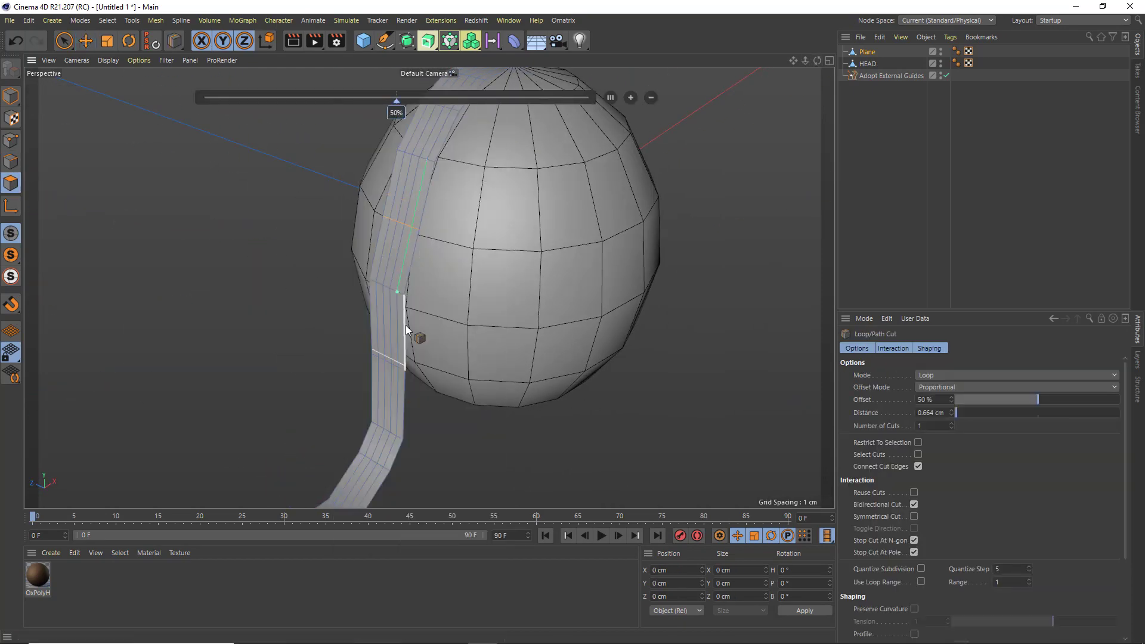
alt+drag(406, 329, 420, 306)
scroll(510, 281, up, 3)
Step: Duplicate the strip as Plane.1 and rotate it into place around the head
key(e)
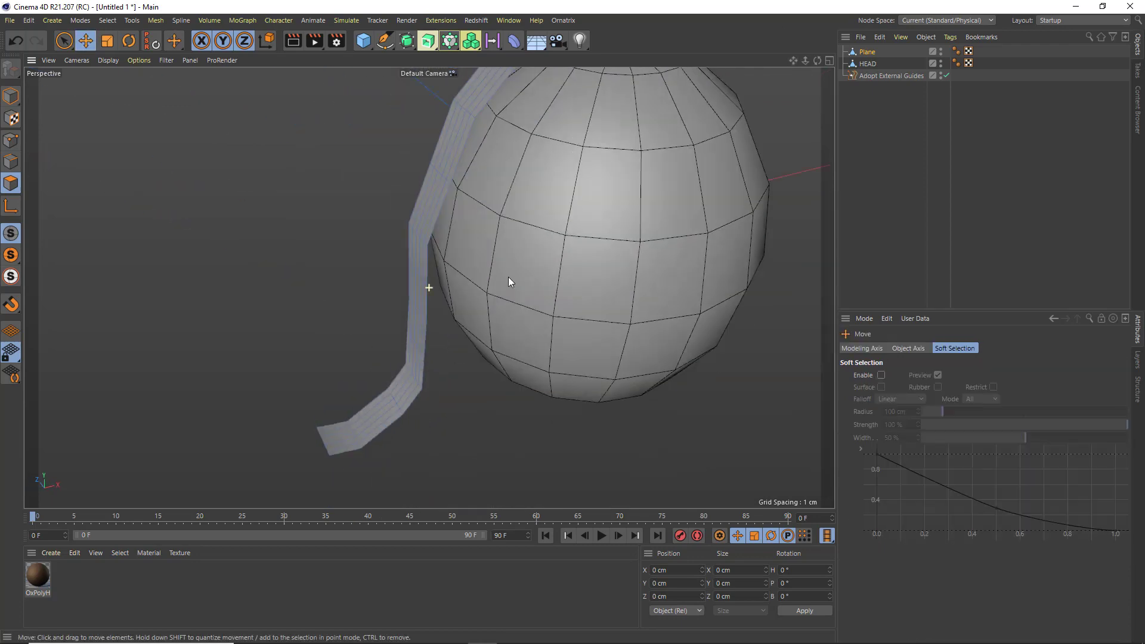
key(Return)
key(ctrl+c)
key(ctrl+v)
alt+drag(510, 281, 477, 195)
key(r)
Step: Duplicate another strip as Plane.2 and position it beside the others
key(ctrl+c)
key(ctrl+v)
key(e)
alt+drag(399, 159, 495, 298)
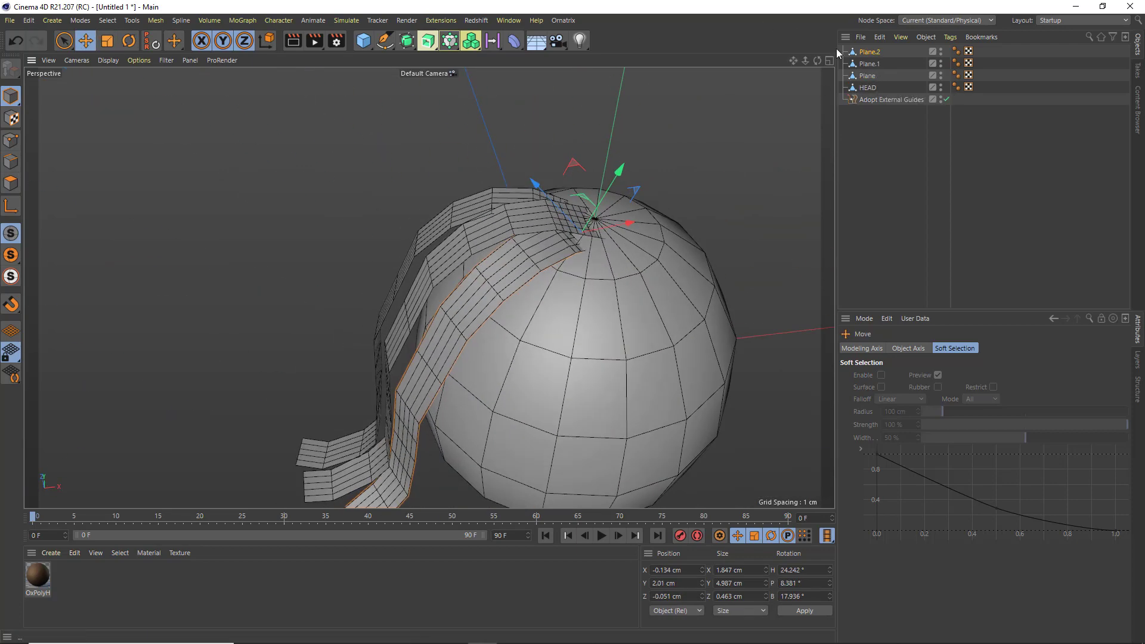
Step: Wrap all three strips in Subdivision Surfaces and collapse them into polygon objects 1, 2 and 3
shift+click(866, 76)
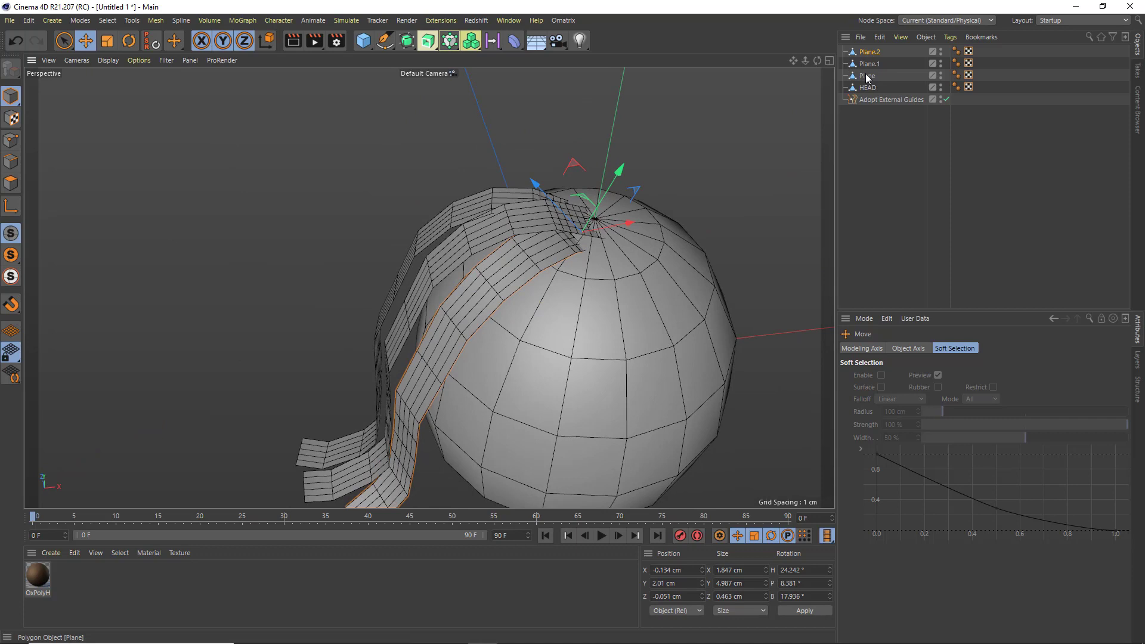
click(406, 46)
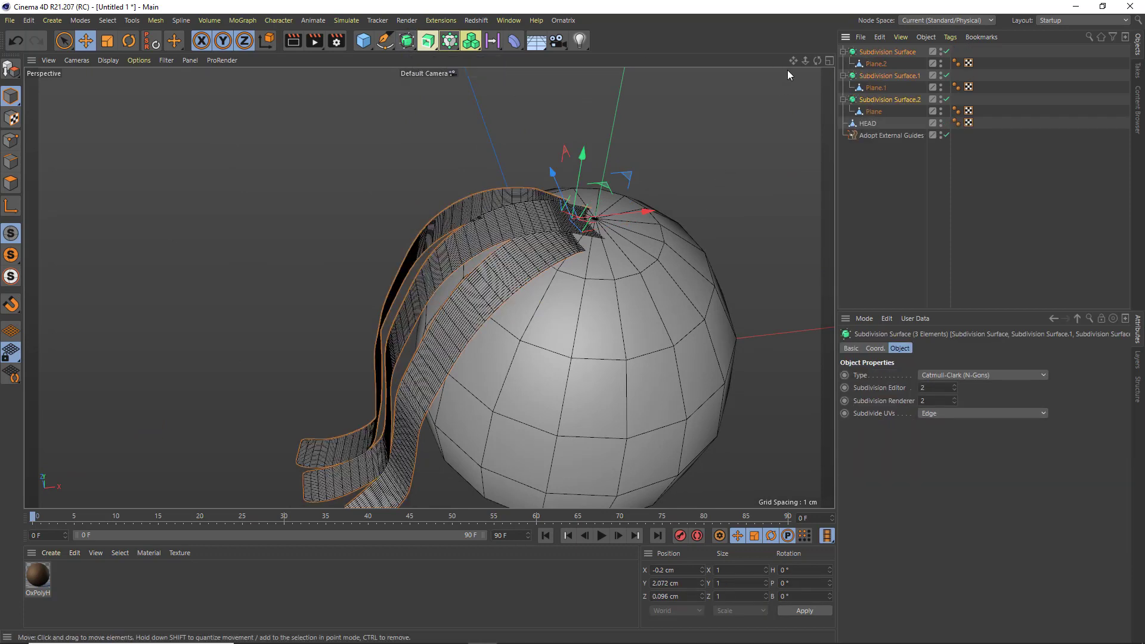
drag(792, 62, 609, 240)
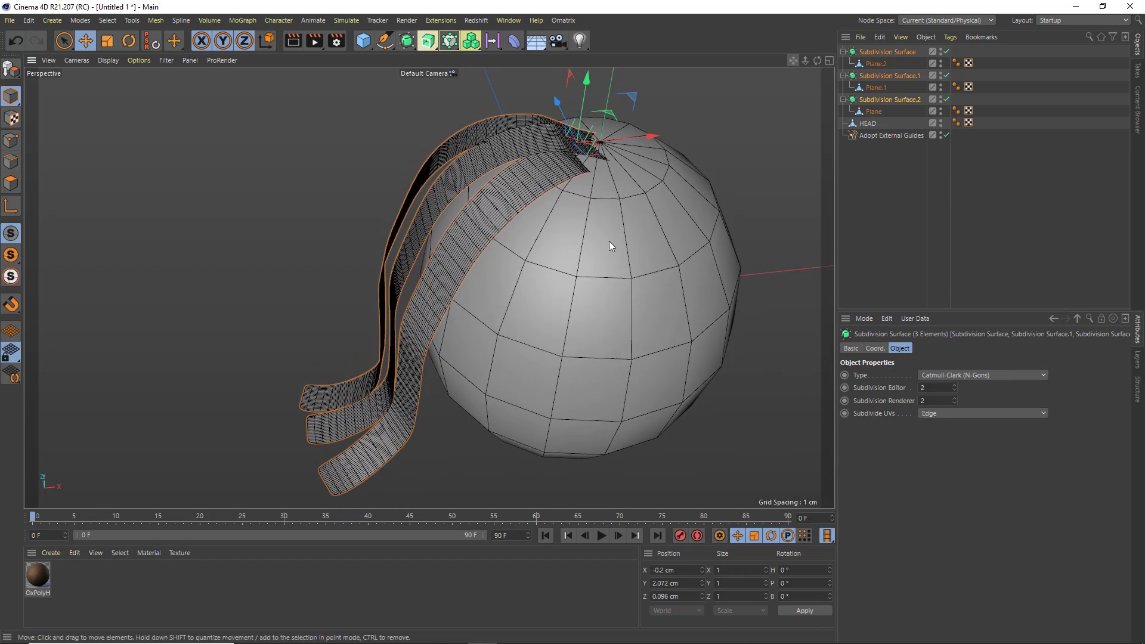
alt+drag(510, 281, 668, 307)
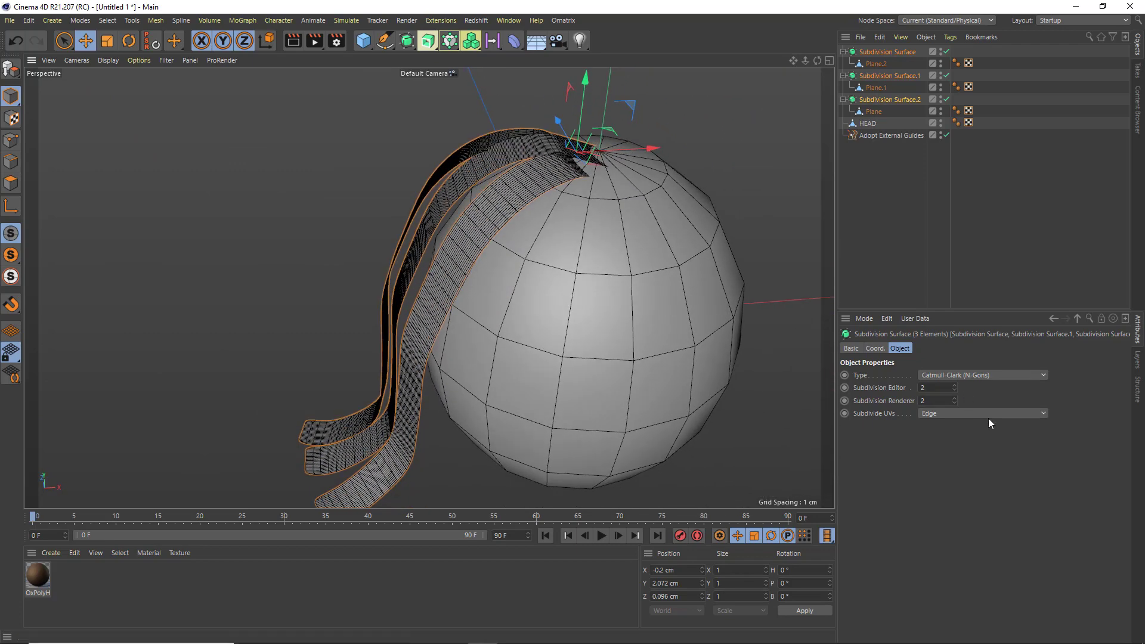
click(7, 70)
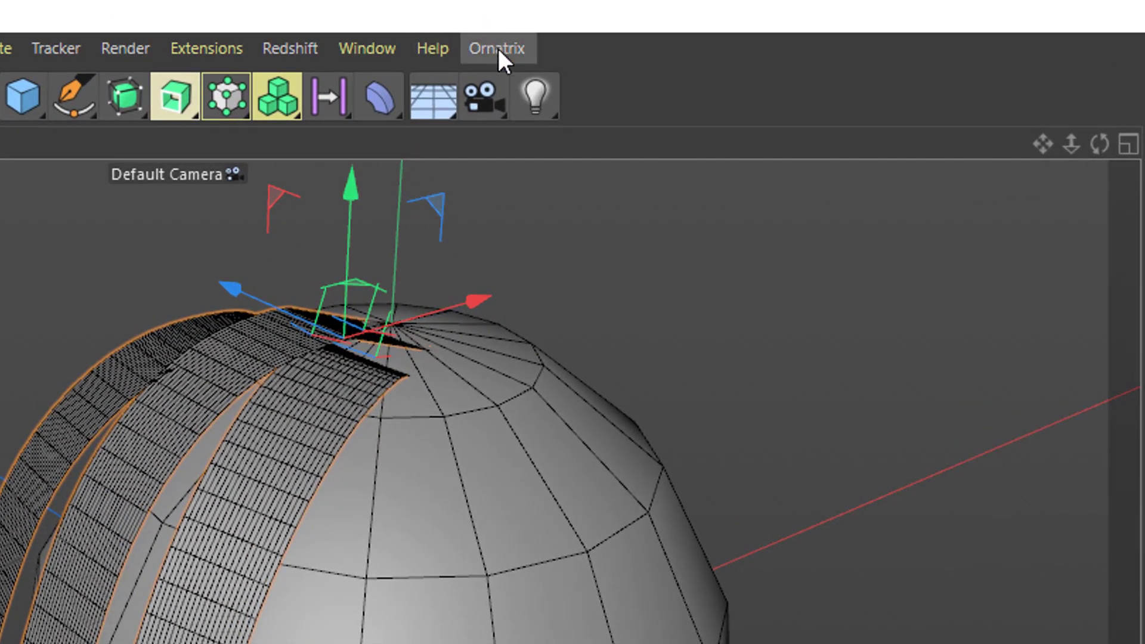
Step: Apply Ornatrix Hair From Mesh Strips to strips 1–3 and enlarge the Attributes panel
click(498, 48)
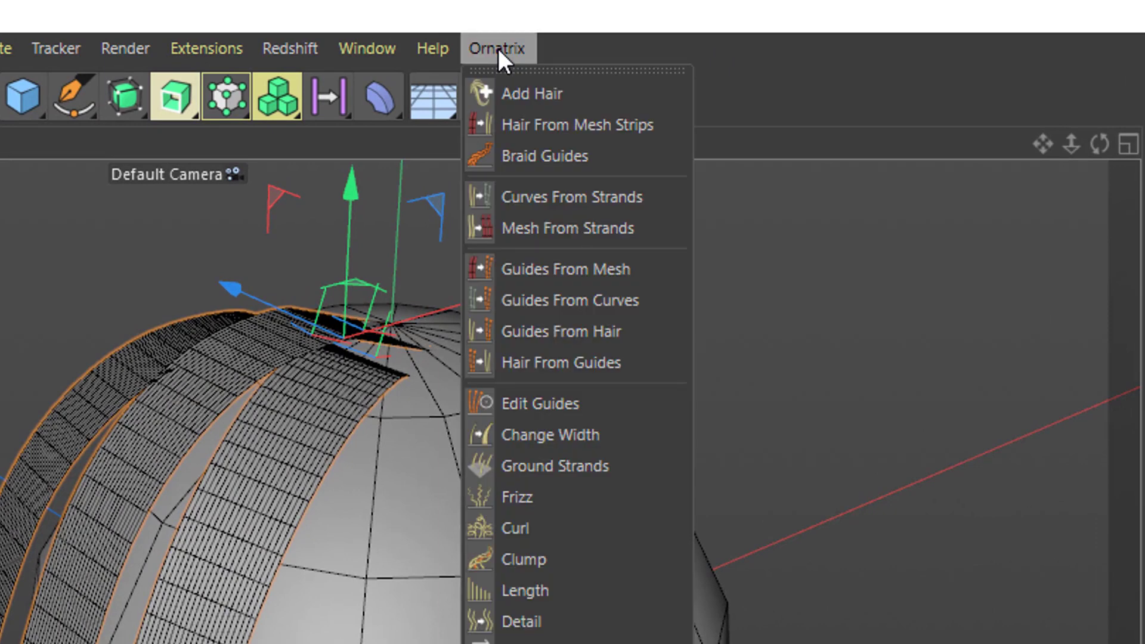
click(652, 123)
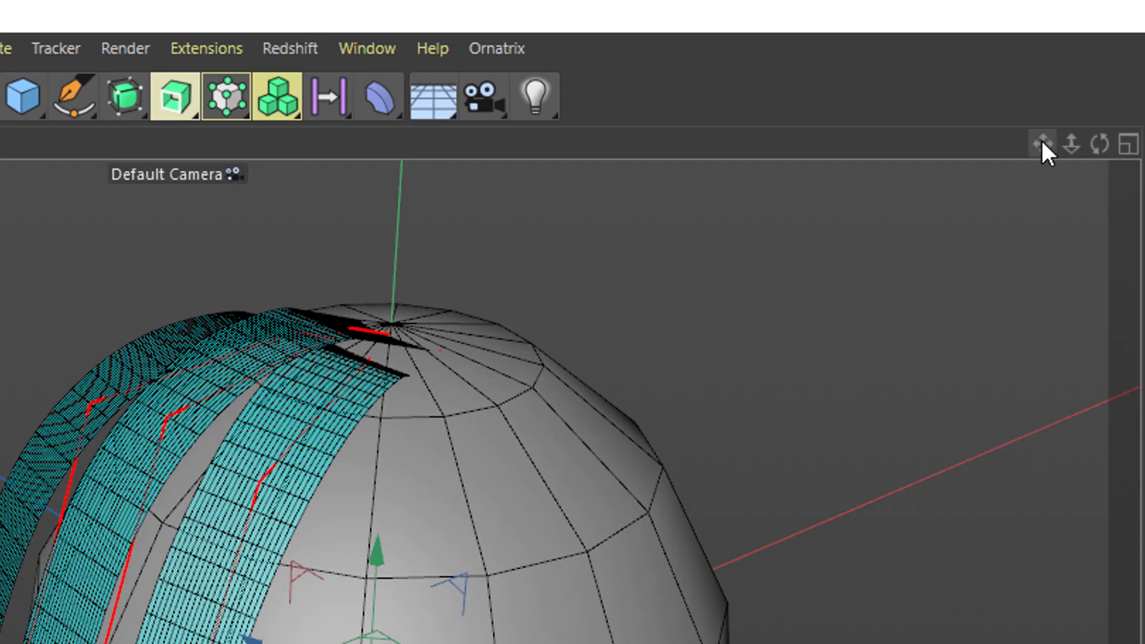
drag(1042, 143, 1052, 191)
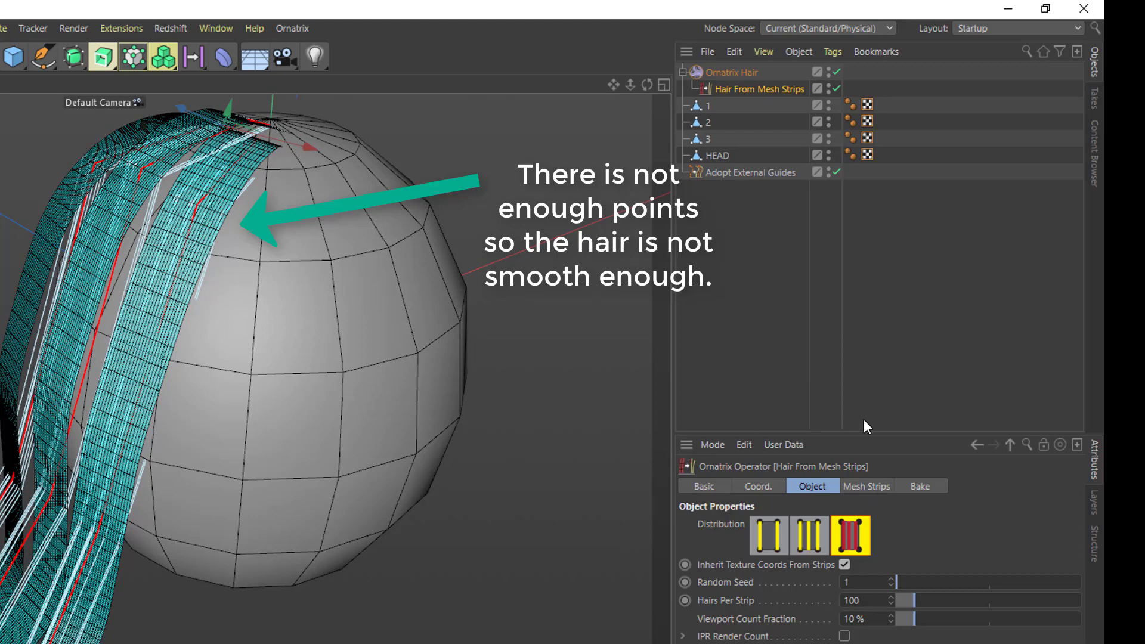
drag(864, 433, 857, 266)
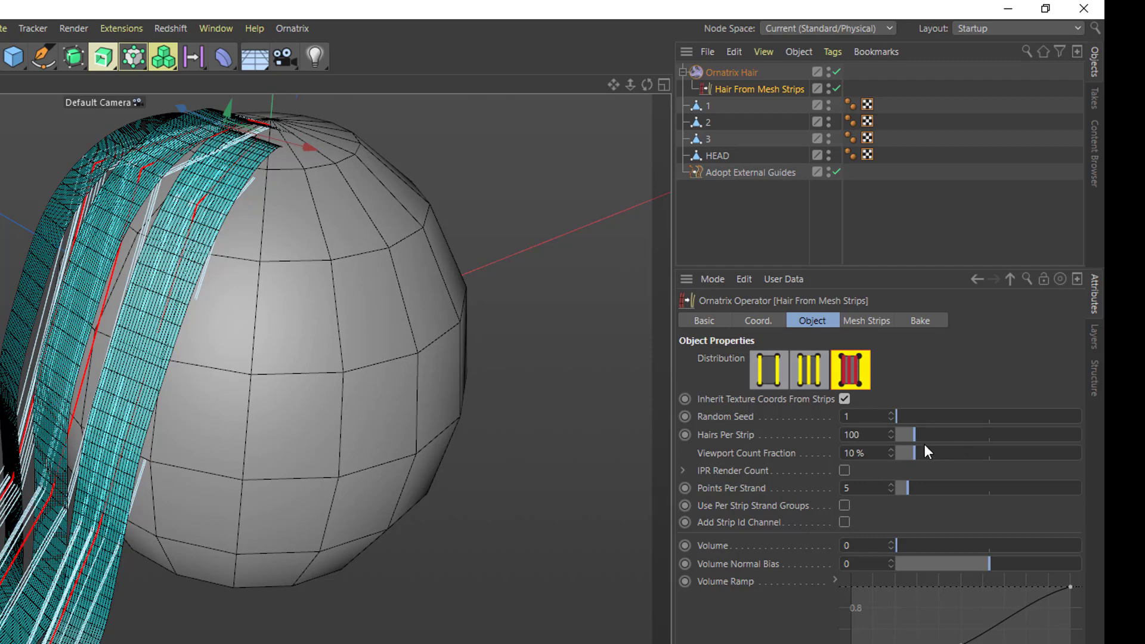
Step: Set Hairs Per Strip to 218, the middle Distribution option and 32 Points Per Strand
mouse_move(914, 434)
mouse_down()
mouse_move(951, 434)
mouse_move(936, 432)
mouse_up()
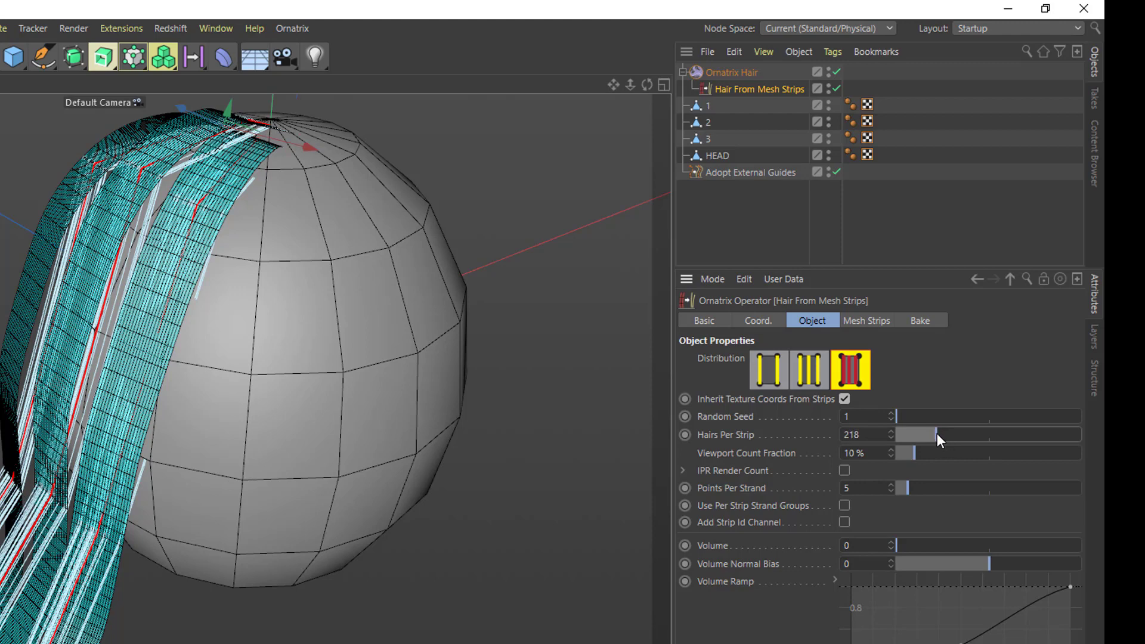
click(813, 365)
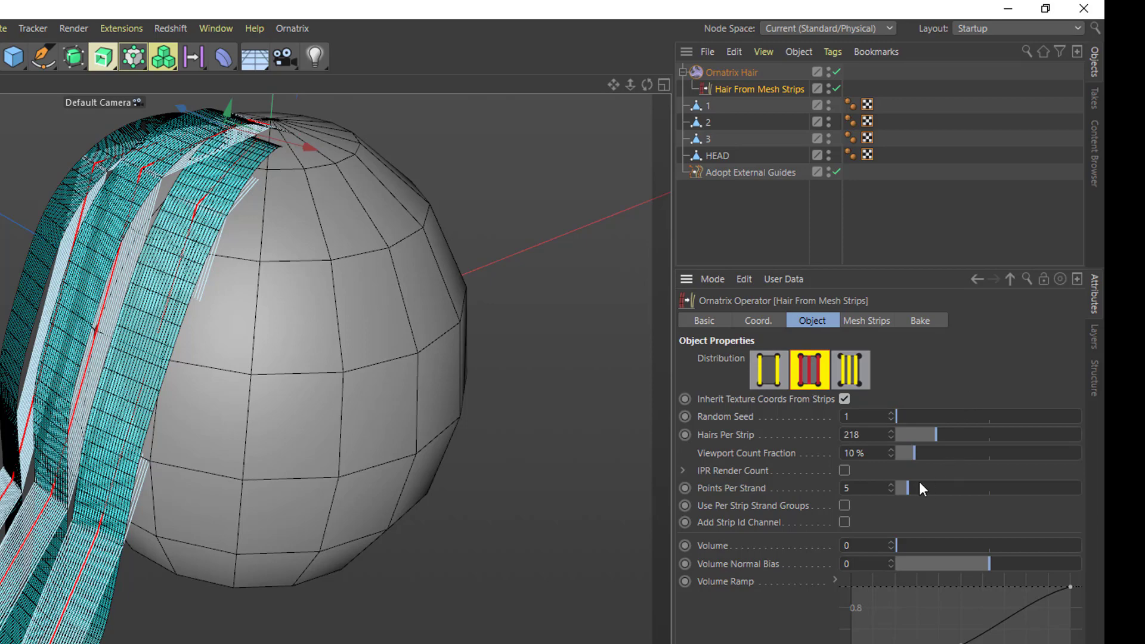
drag(910, 487, 1012, 487)
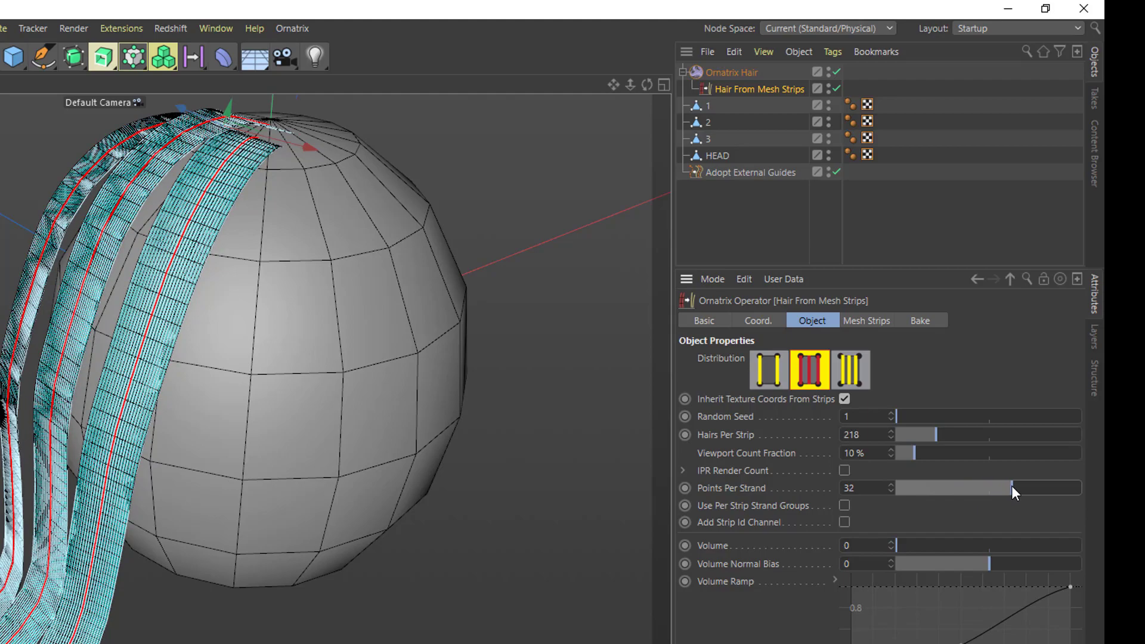
alt+drag(267, 515, 206, 498)
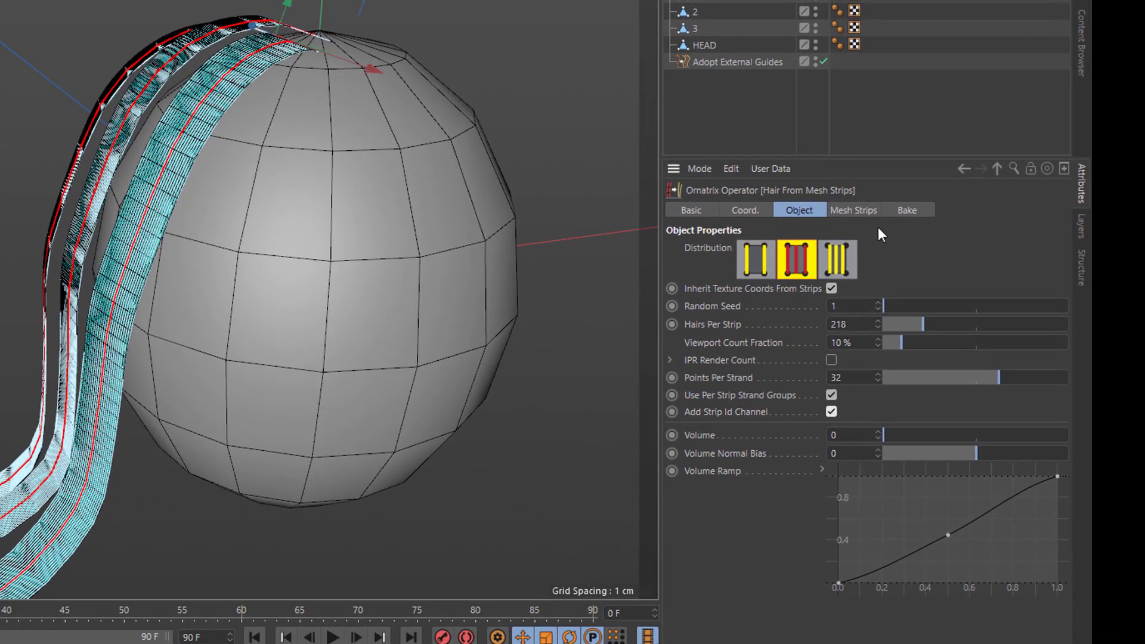
Step: Select mesh strip 1 in the Mesh Strips list and set its hair count near 259
click(863, 210)
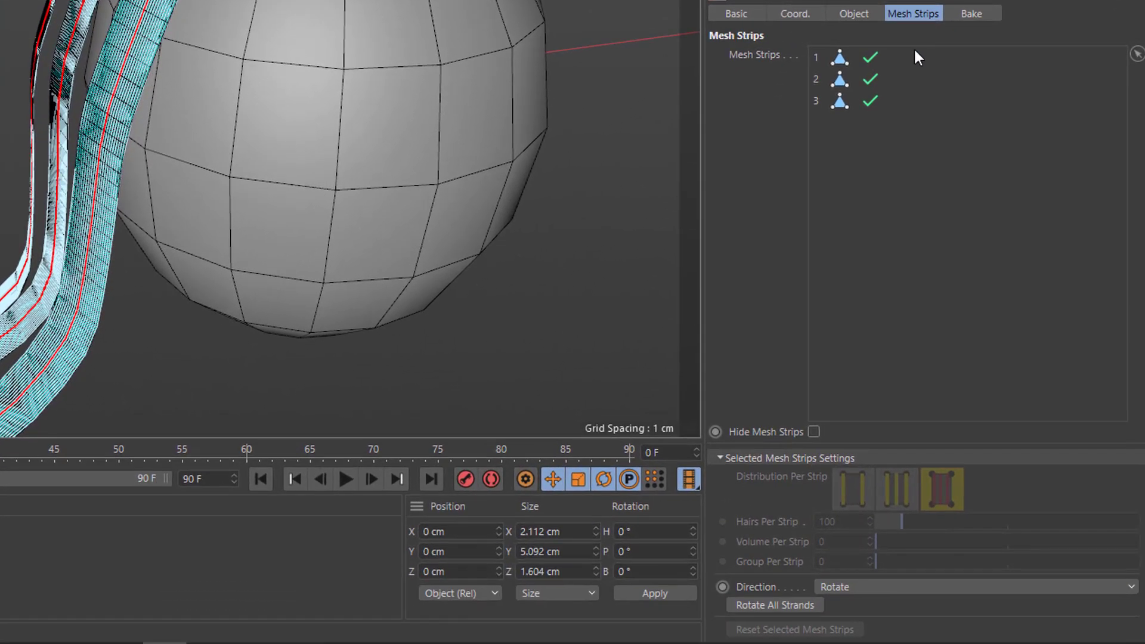
click(845, 58)
click(843, 84)
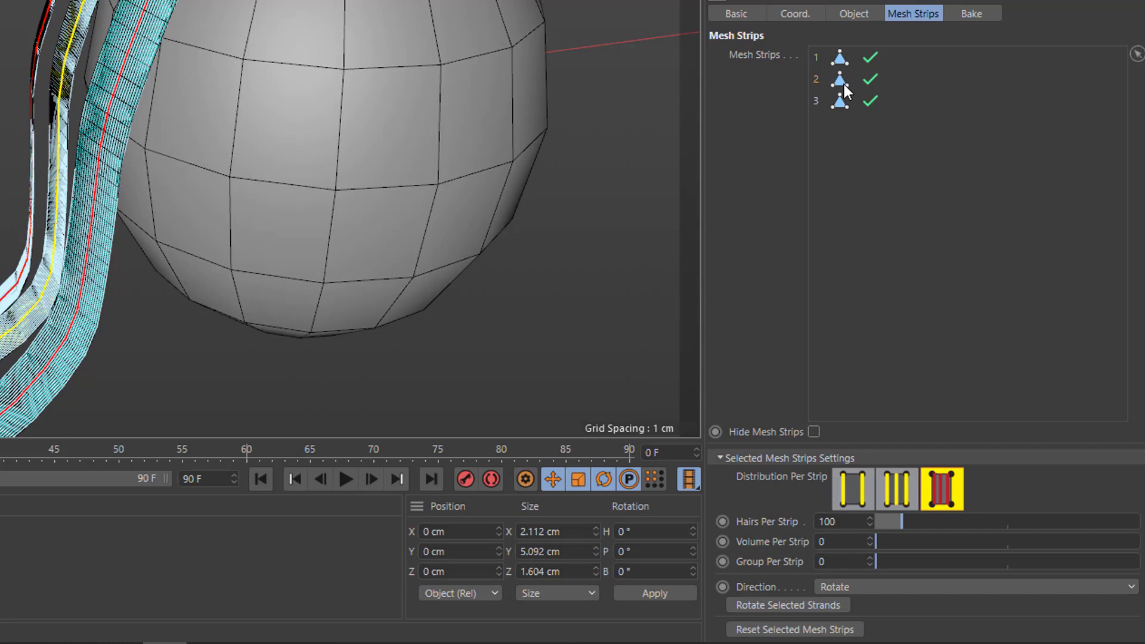
click(843, 106)
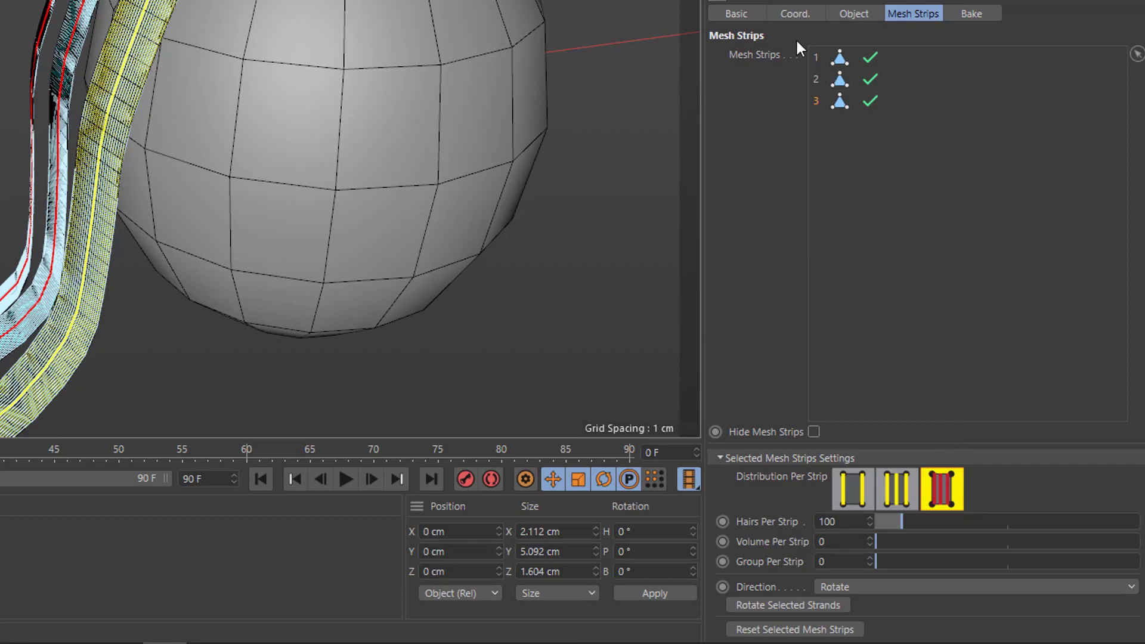
click(840, 60)
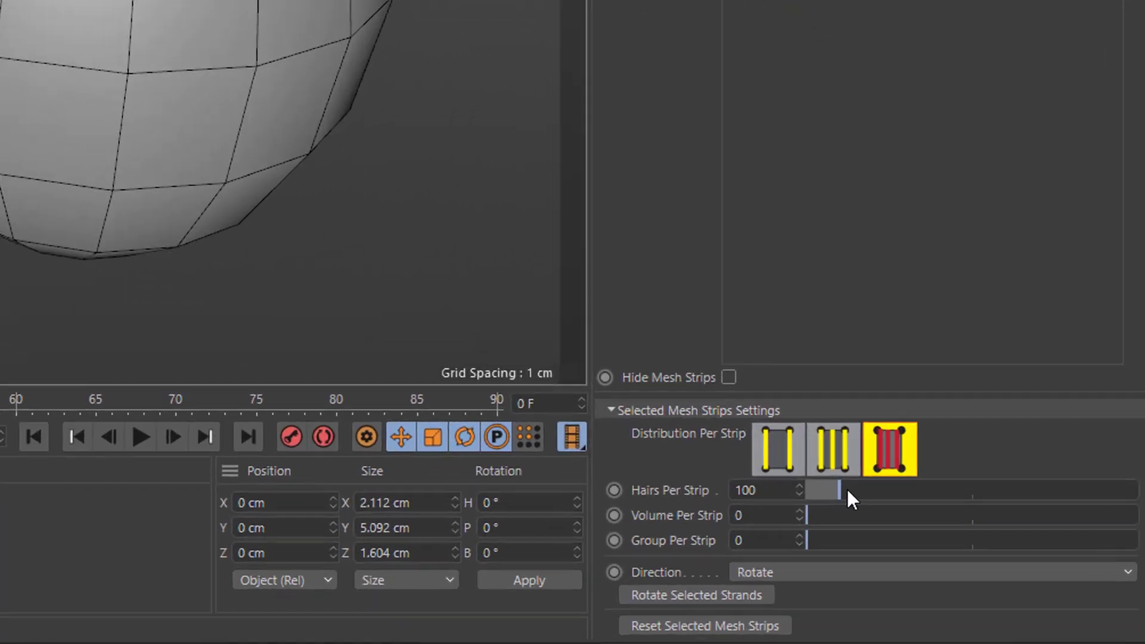
mouse_move(925, 525)
mouse_down()
mouse_move(951, 527)
mouse_move(923, 526)
mouse_up()
drag(711, 415, 750, 419)
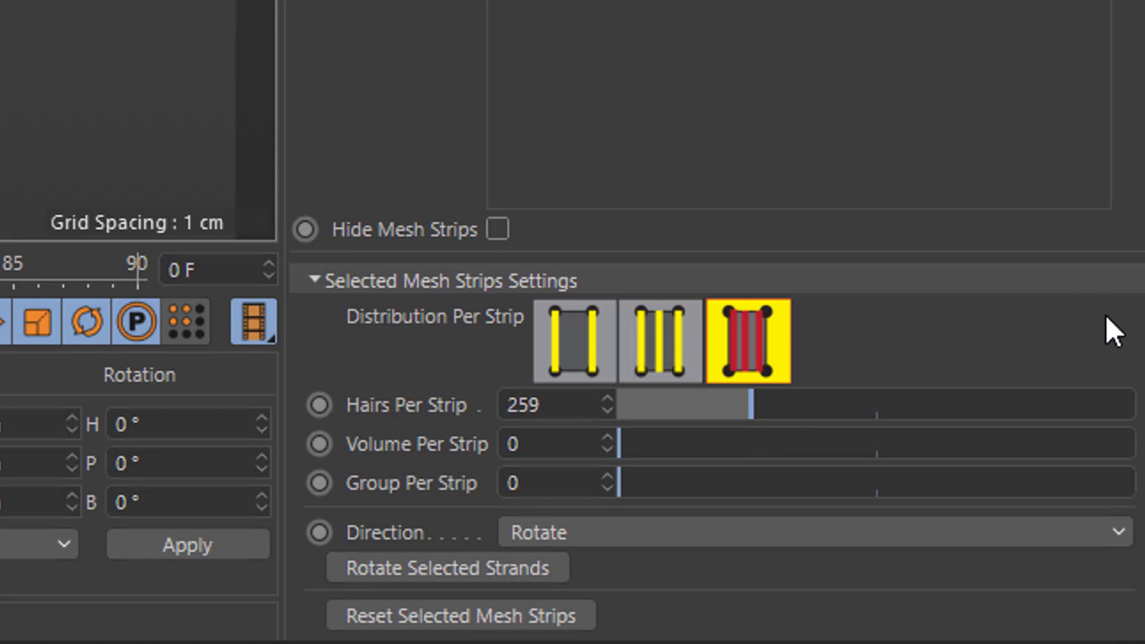
Step: Raise strip 1's hairs per strip to 557 and settle on Uniform Distribution
click(667, 339)
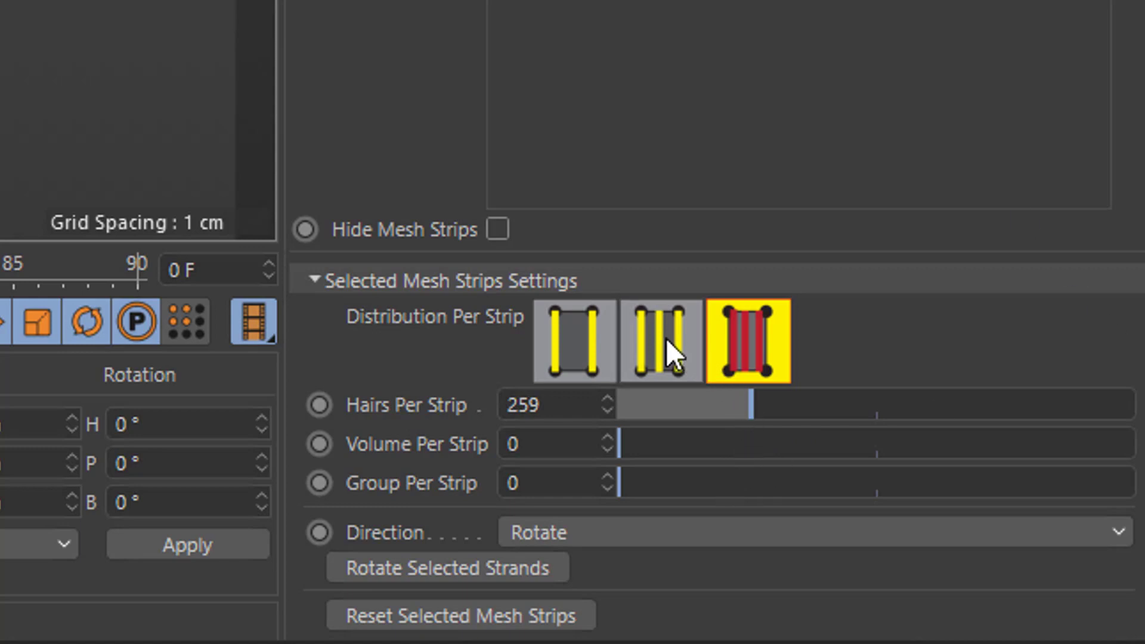
click(727, 336)
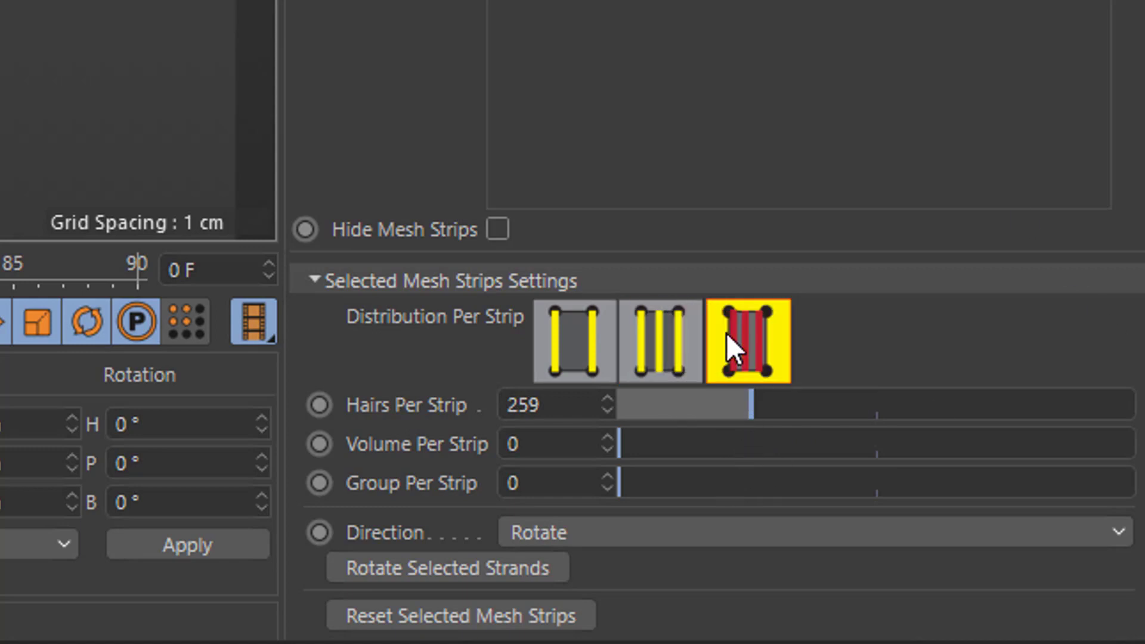
drag(752, 401, 907, 405)
click(581, 334)
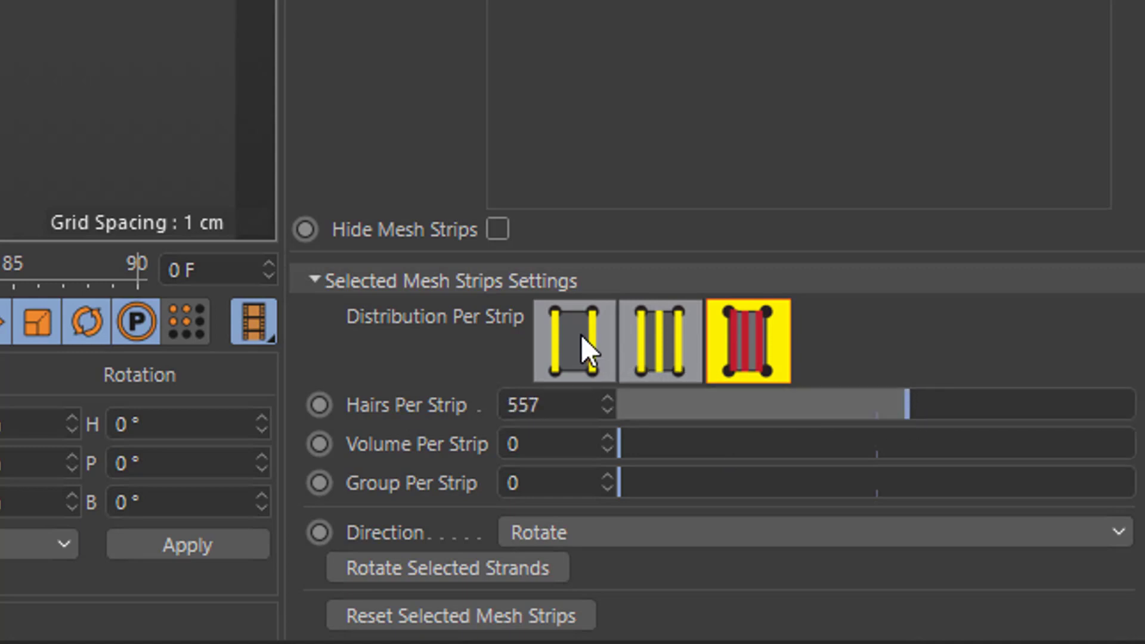
click(649, 335)
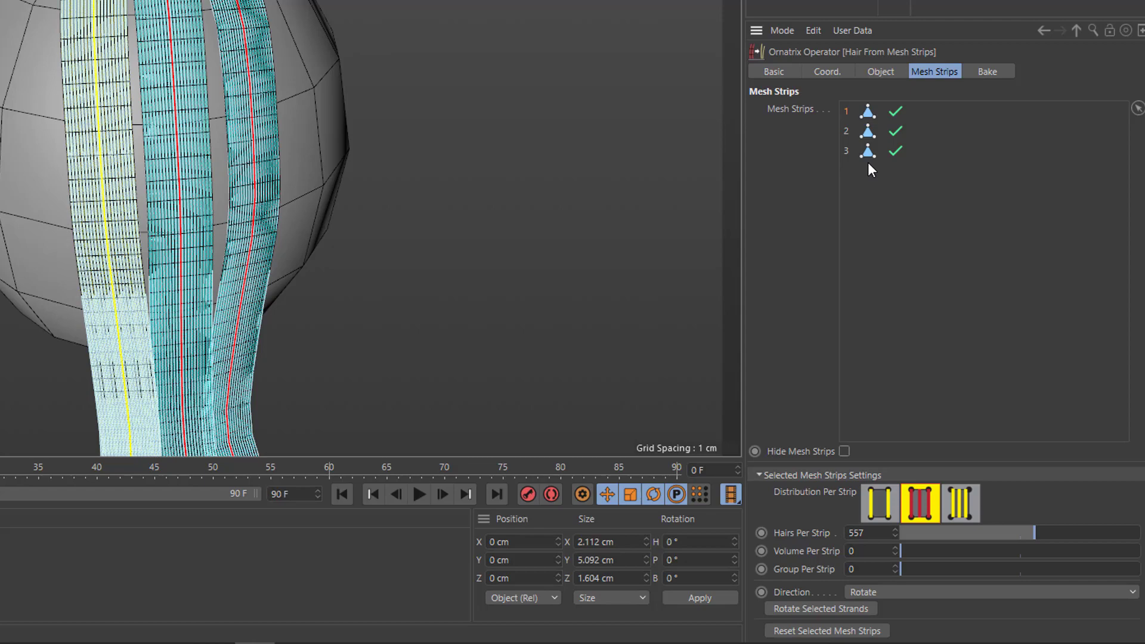
Step: Reselect mesh strip 1 and enable Hide Mesh Strips
click(868, 169)
click(866, 117)
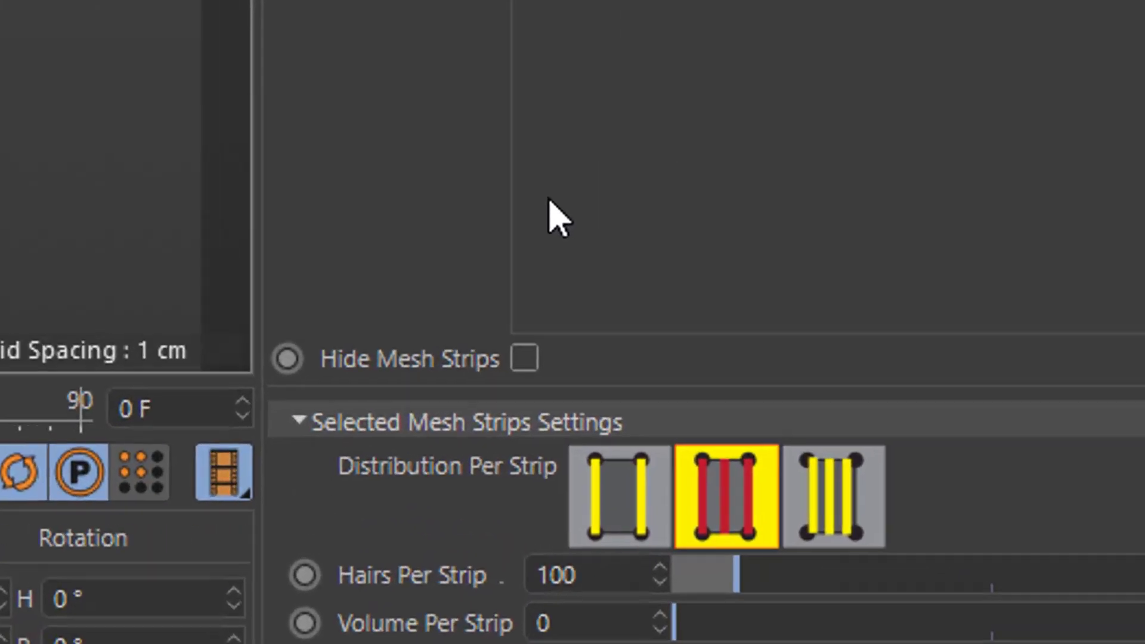
click(499, 351)
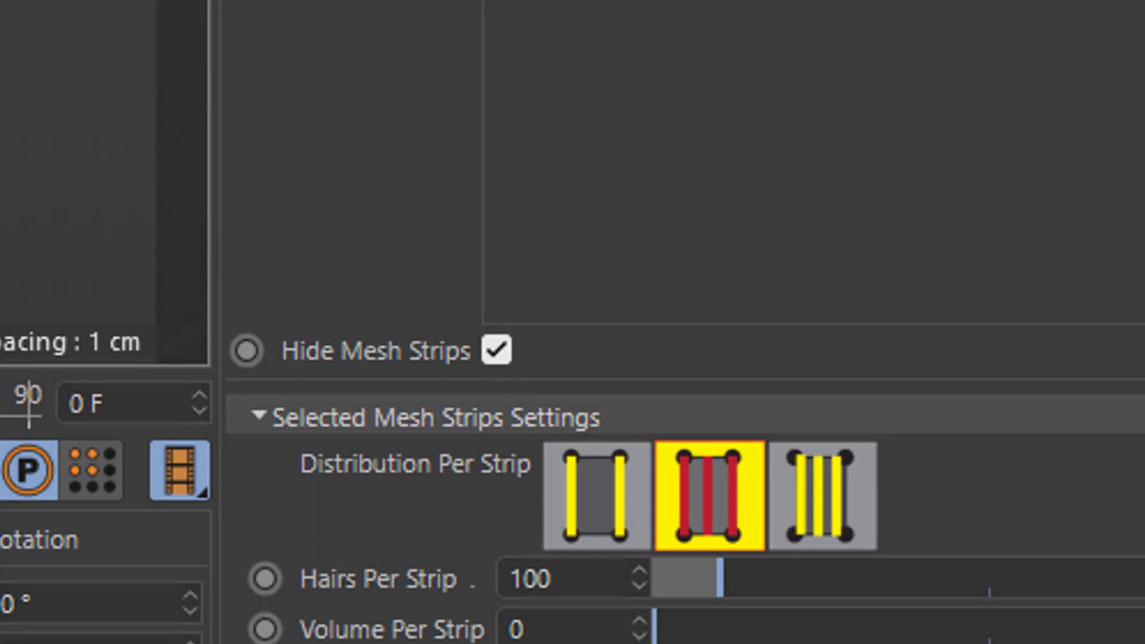
Step: Test another distribution and 557 hairs per strip, then revert the count change
click(823, 495)
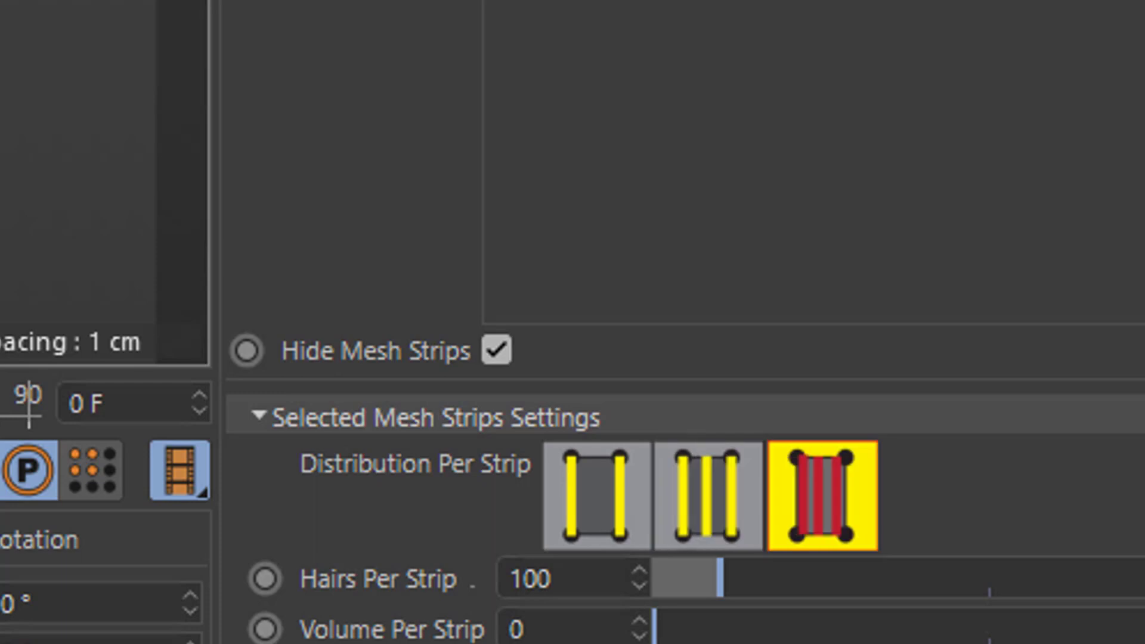
drag(720, 579, 1028, 578)
key(ctrl+shift+a)
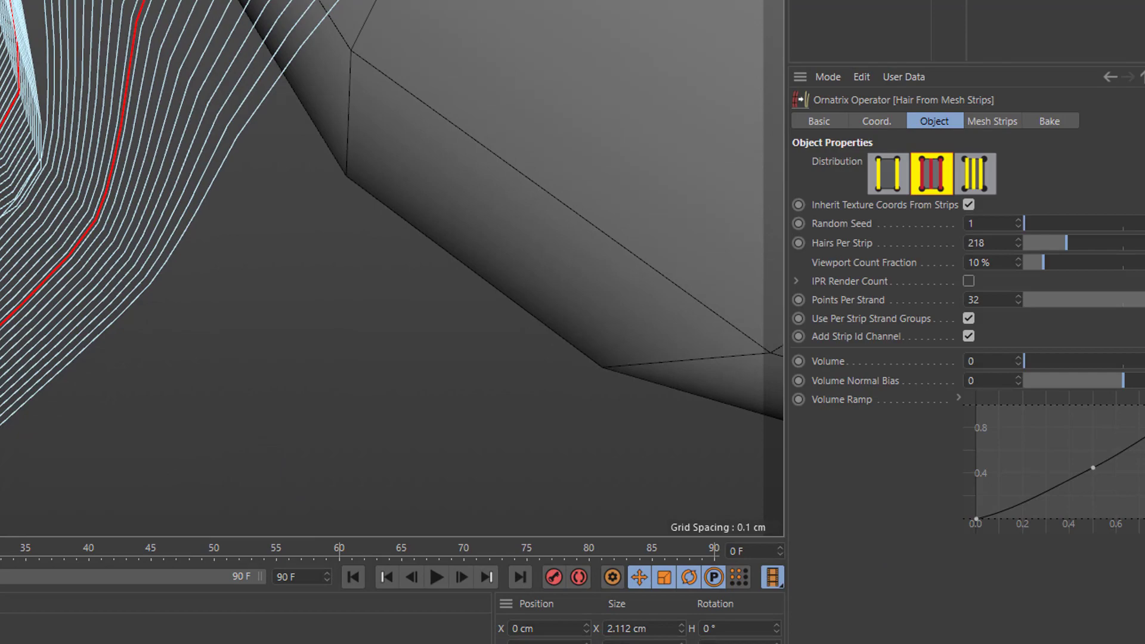
scroll(179, 204, down, 10)
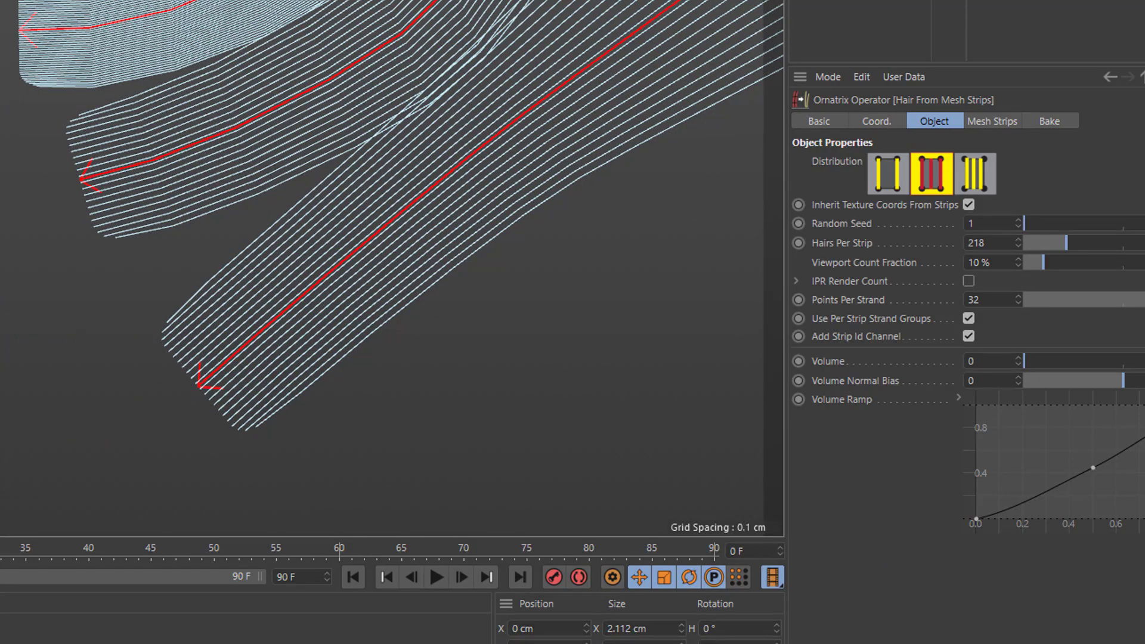
scroll(179, 204, up, 5)
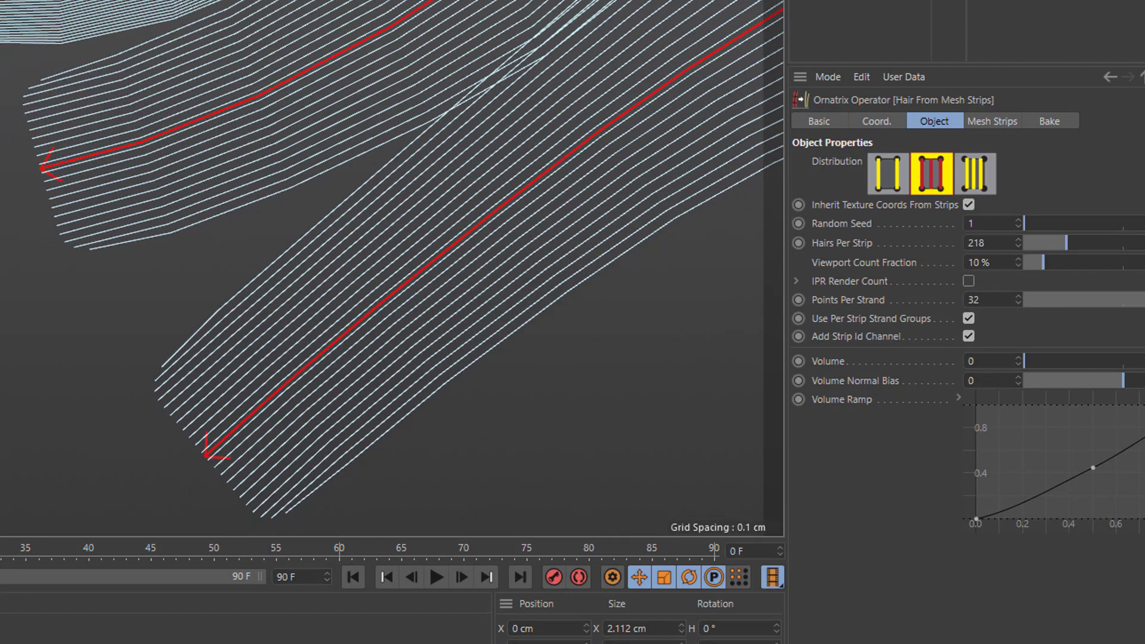
Step: Select mesh strip 3, try Flow Down, then rotate its strands with Direction set to Rotate
click(984, 123)
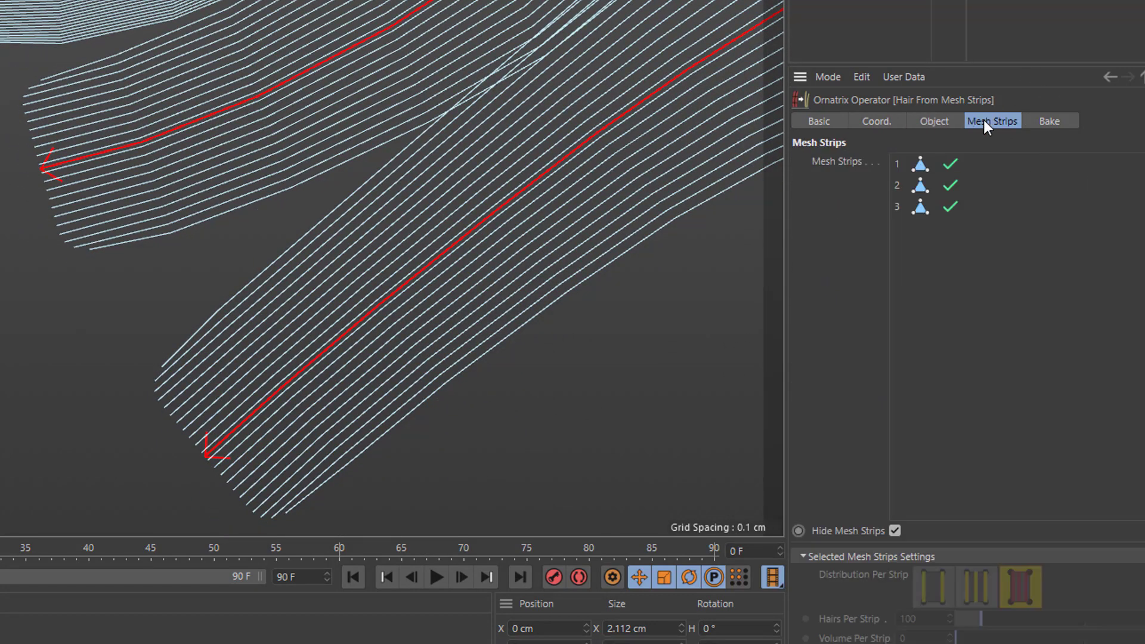
click(924, 206)
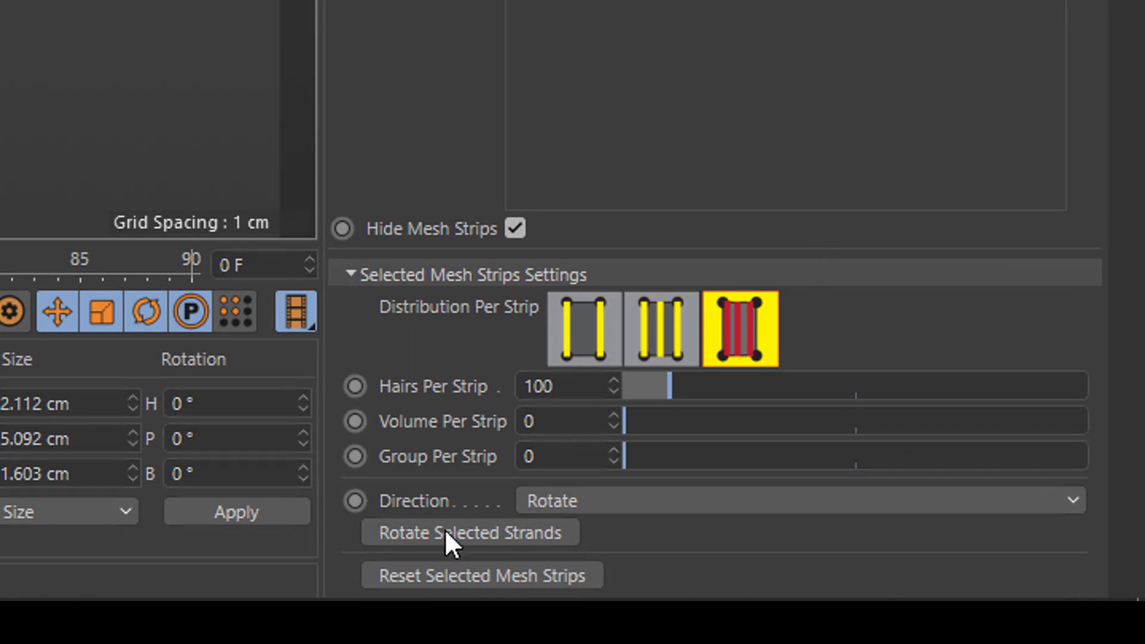
click(446, 532)
click(585, 502)
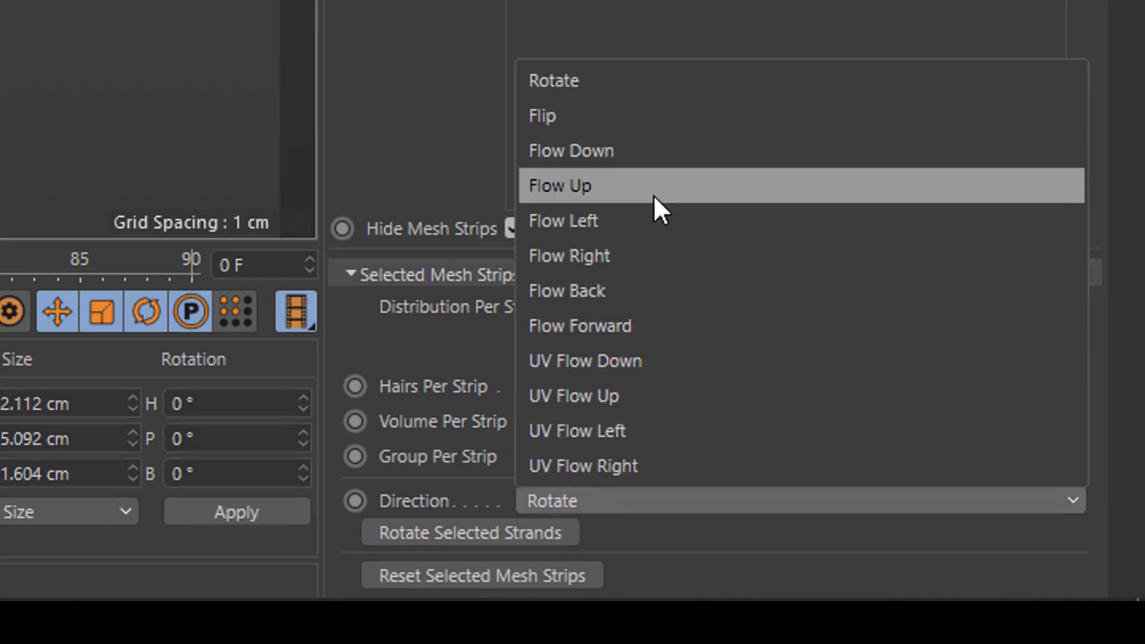
click(650, 158)
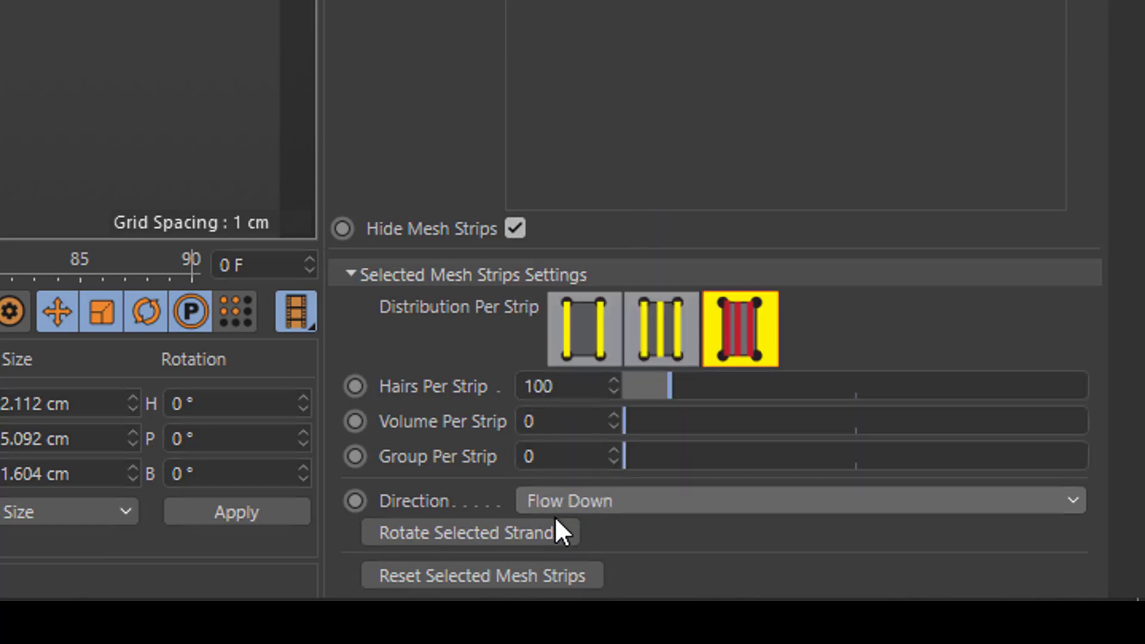
click(536, 534)
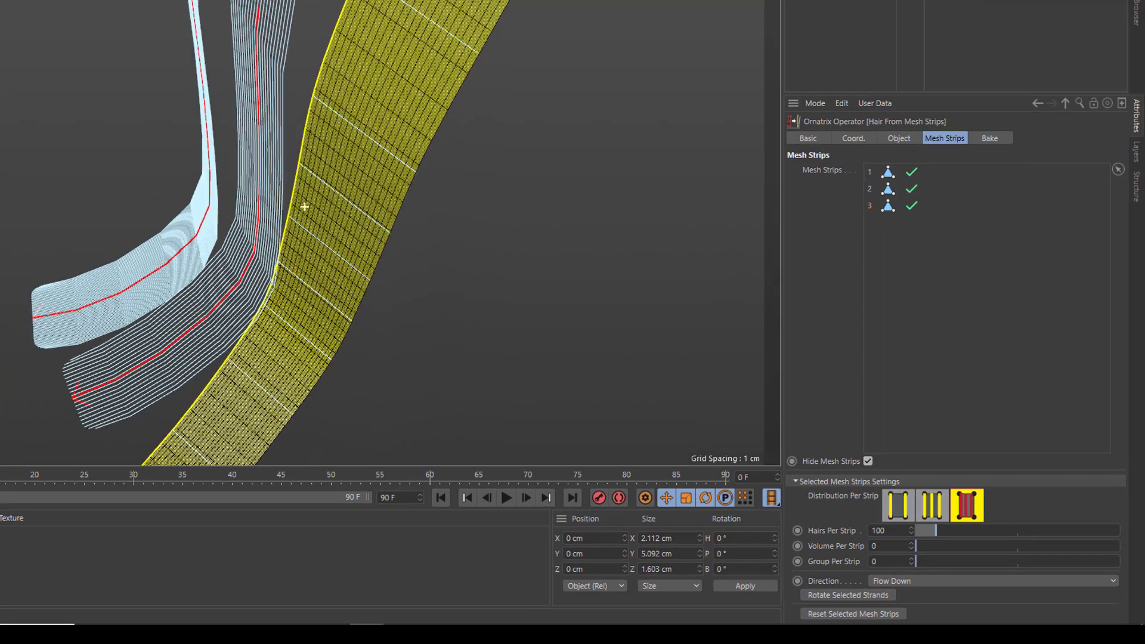
click(863, 595)
click(864, 595)
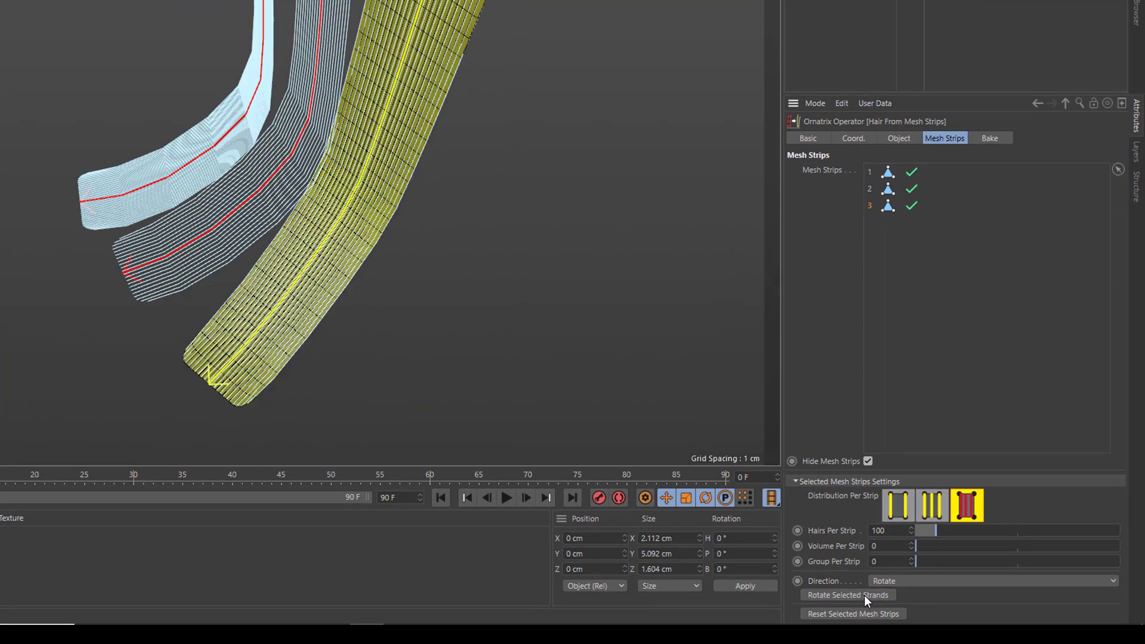
click(597, 407)
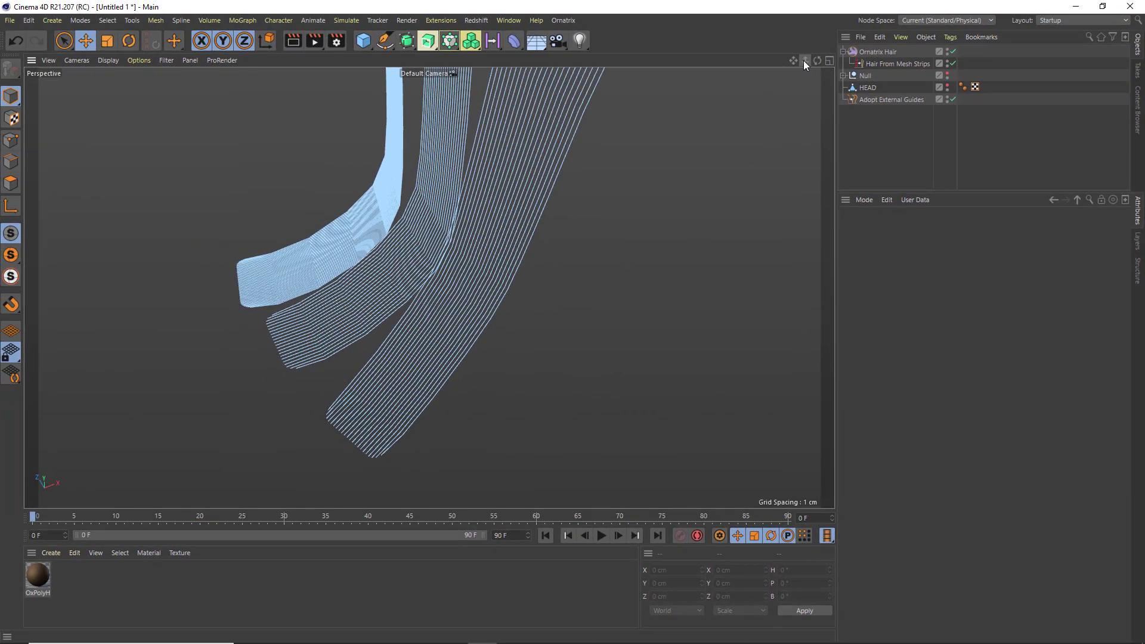
Step: Select strip 3 and tear off the Mesh > Brushes palette as a floating window
drag(803, 59, 800, 59)
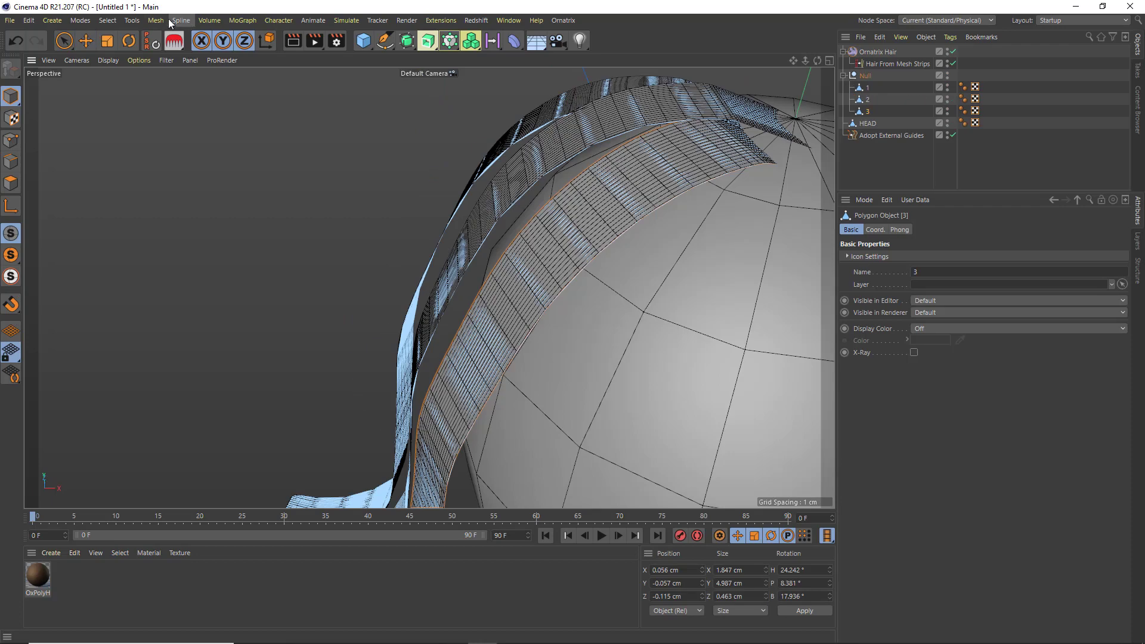
click(163, 21)
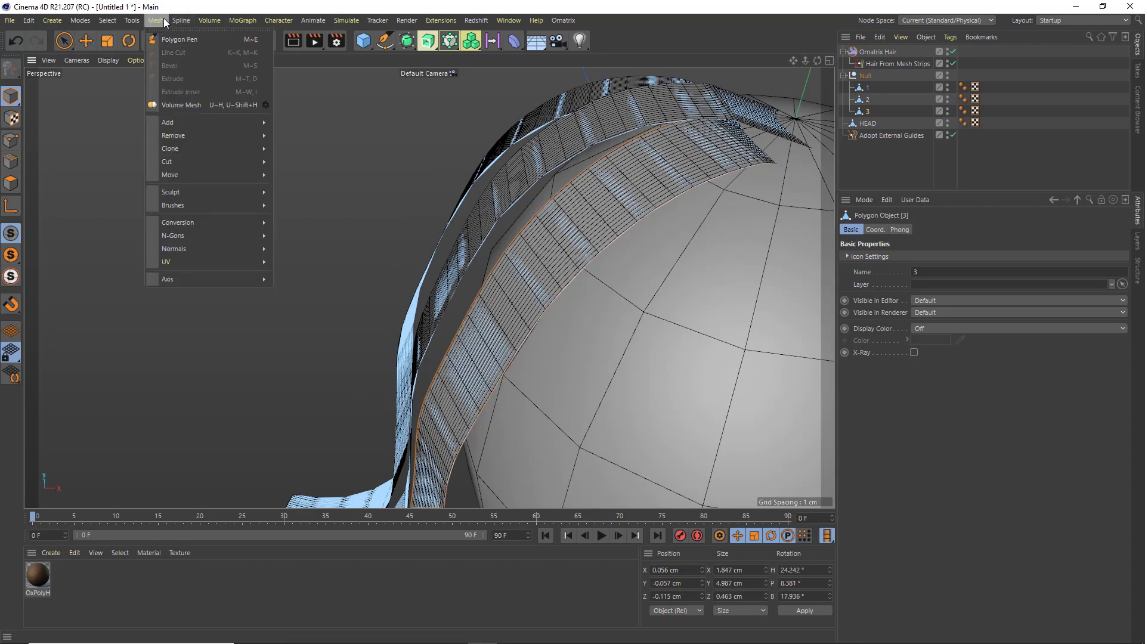
mouse_move(242, 206)
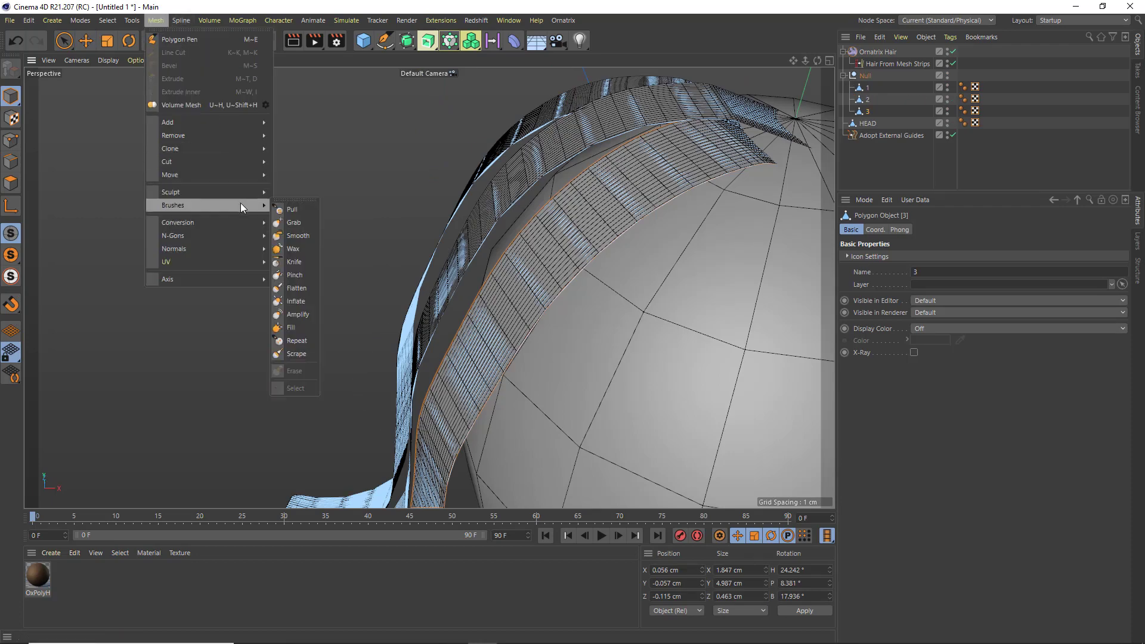
click(294, 198)
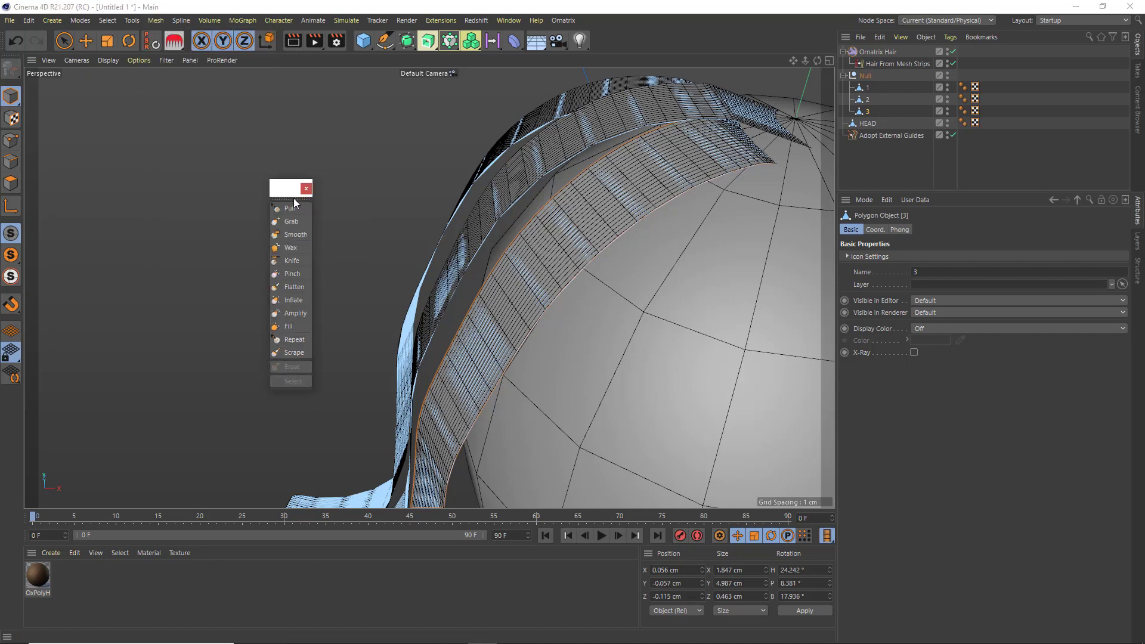
drag(288, 193, 317, 124)
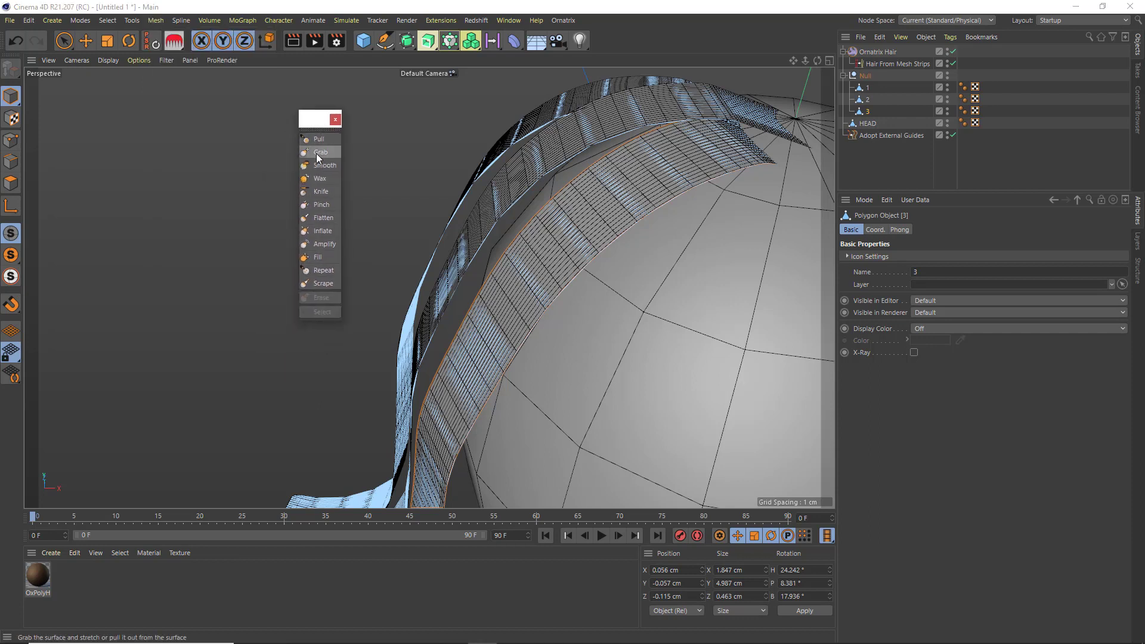
Step: Reshape strip 3 with the Grab brush, then reselect Hair From Mesh Strips
click(318, 154)
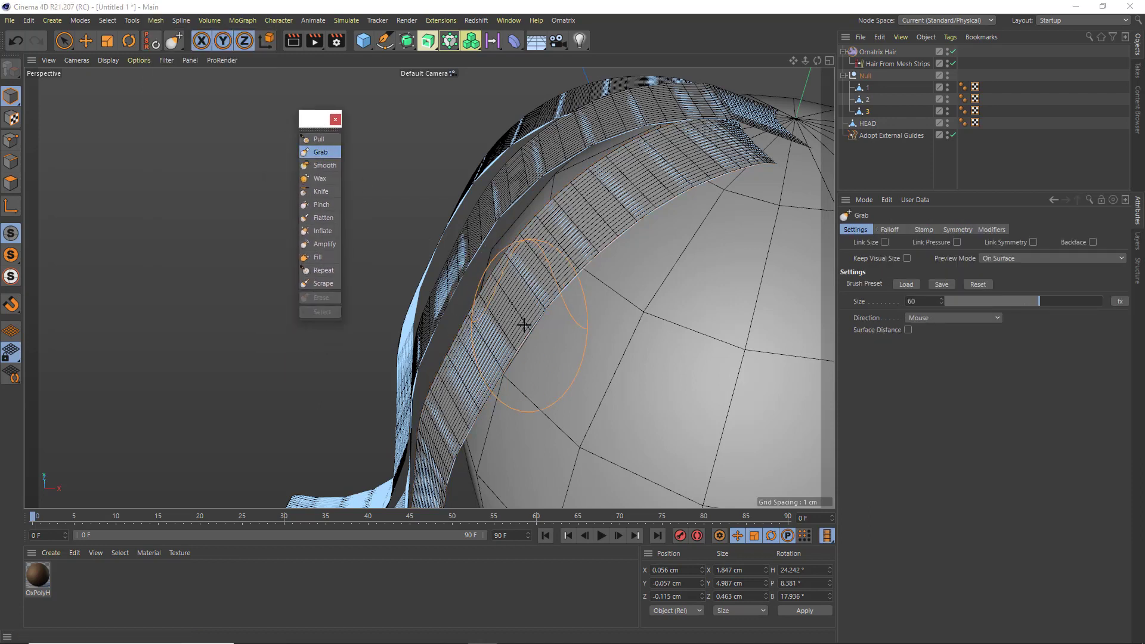
mouse_move(511, 322)
mouse_down()
mouse_move(447, 280)
mouse_move(572, 331)
mouse_move(473, 304)
mouse_move(388, 258)
mouse_move(571, 344)
mouse_move(483, 331)
mouse_move(356, 253)
mouse_move(471, 319)
mouse_up()
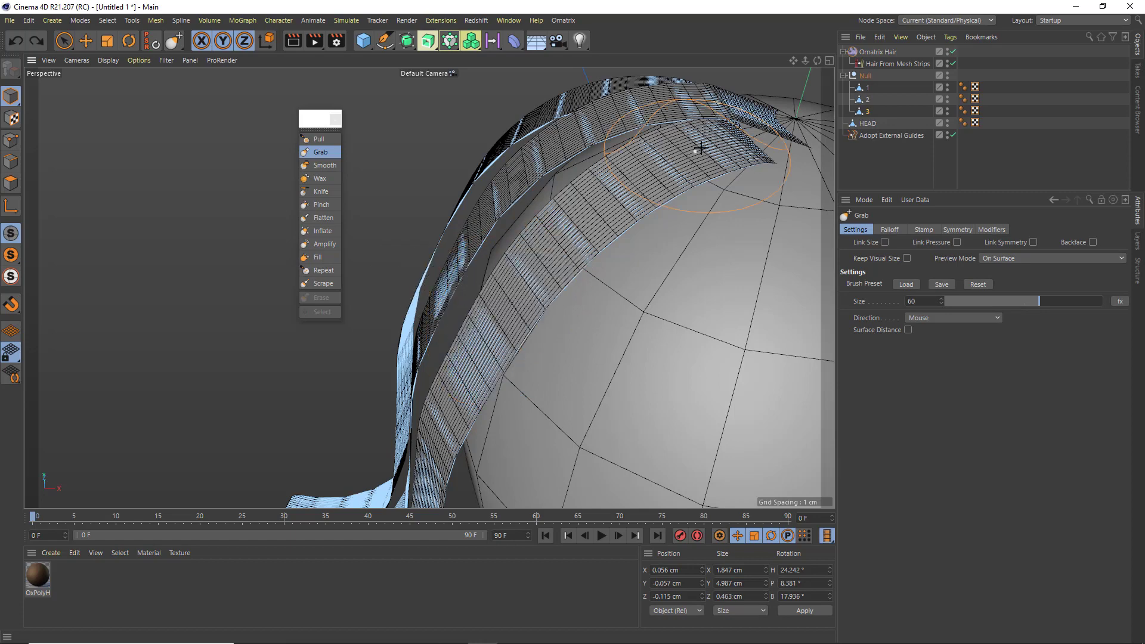
click(843, 75)
click(874, 63)
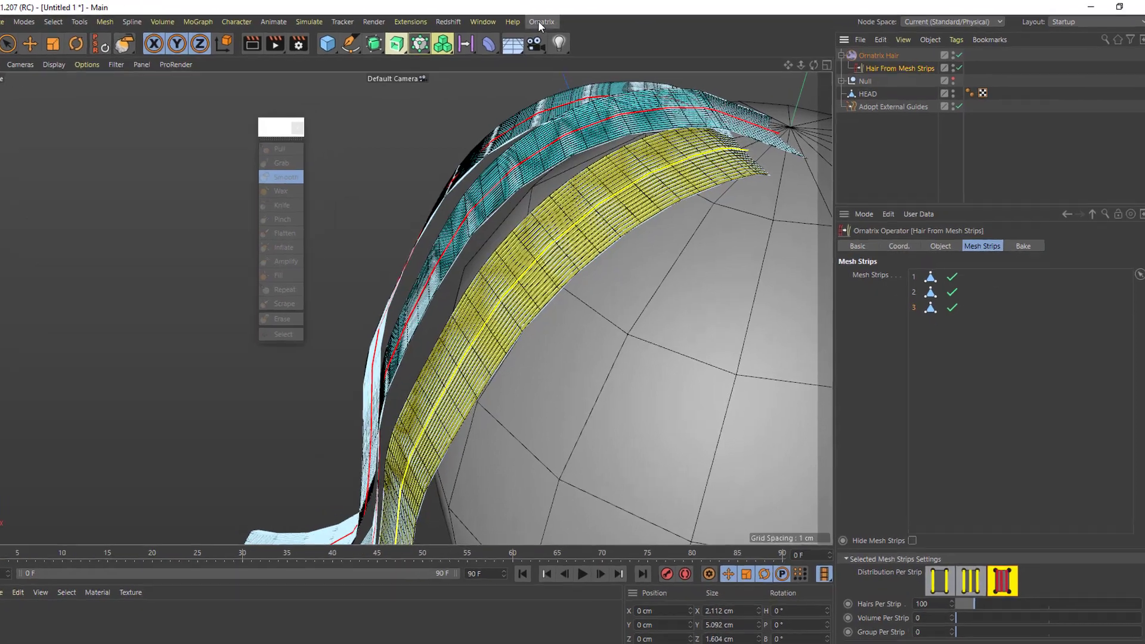
Step: Add an Edit Guides operator to the hair and switch it to combing
click(539, 22)
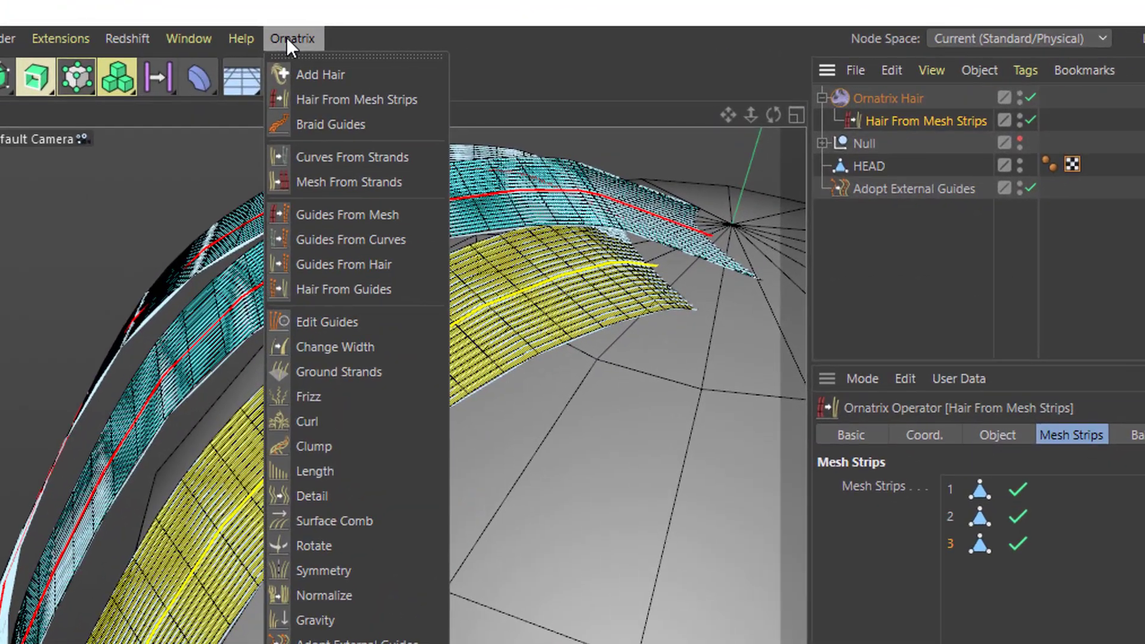
click(353, 326)
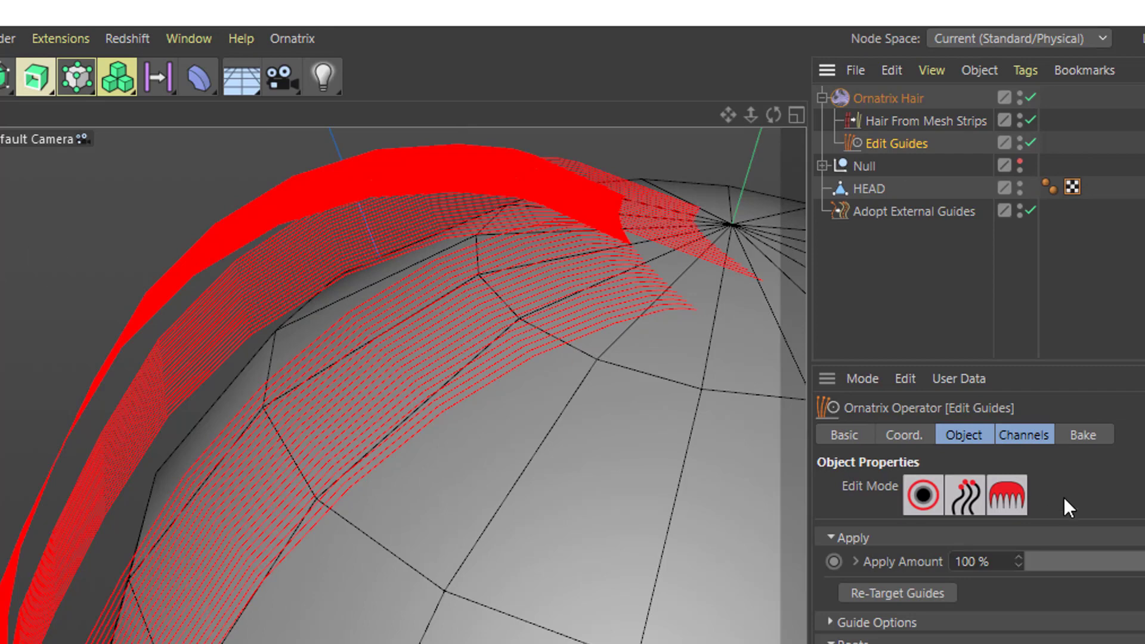
click(1017, 492)
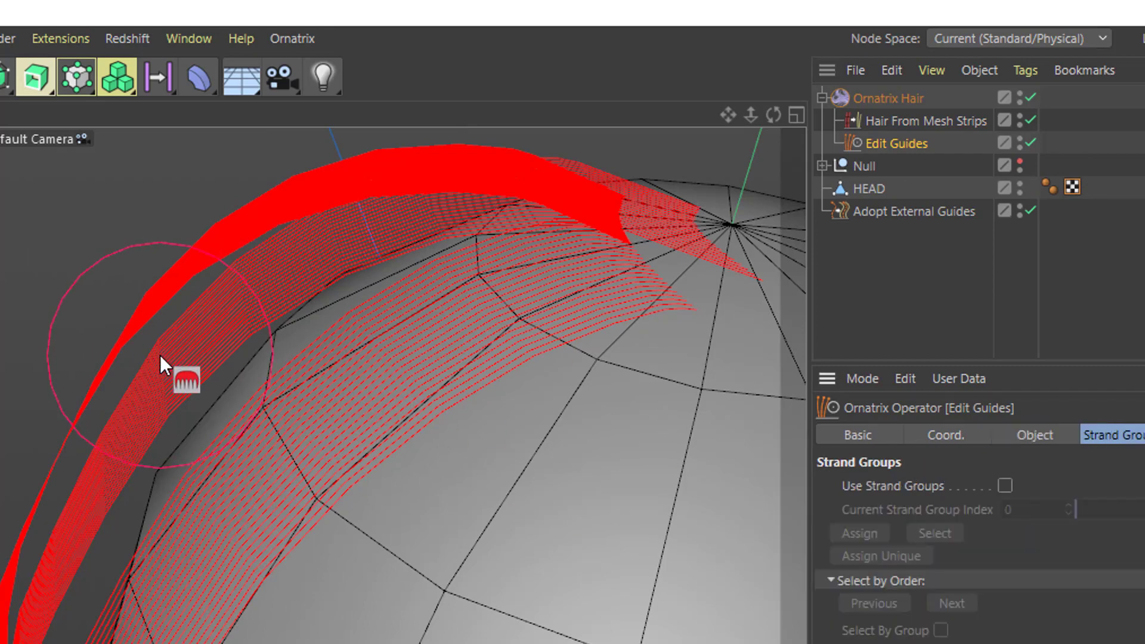
Step: Undo a zigzag comb on the guides and orbit to a side view
mouse_move(160, 358)
mouse_down()
mouse_move(33, 327)
mouse_move(199, 440)
mouse_move(39, 350)
mouse_move(285, 452)
mouse_move(20, 307)
mouse_move(223, 404)
mouse_up()
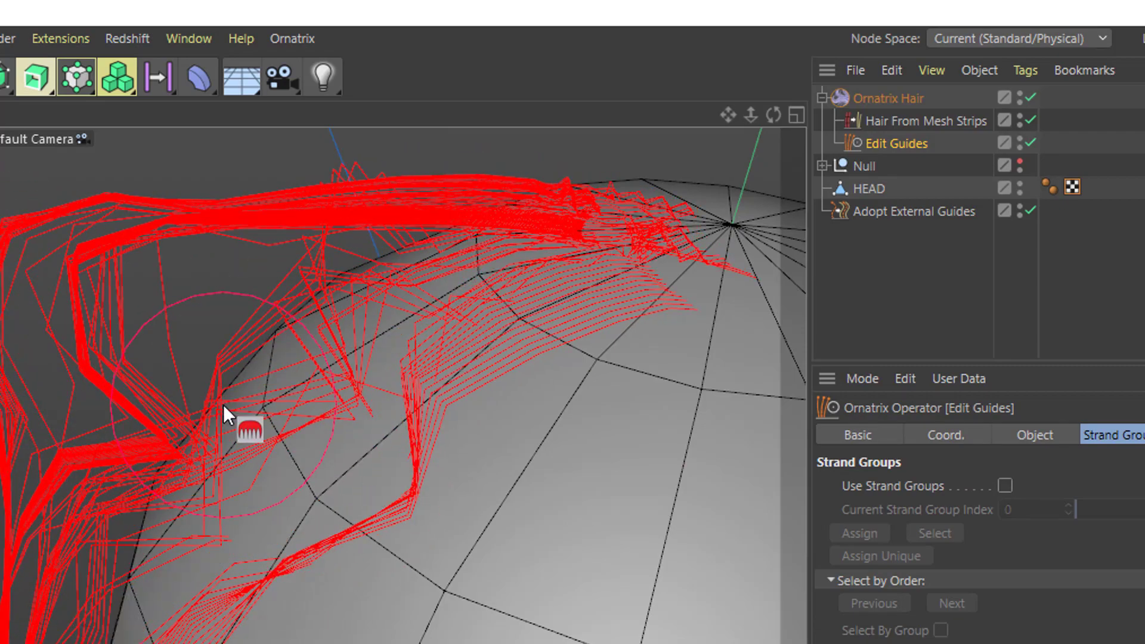
key(ctrl+z)
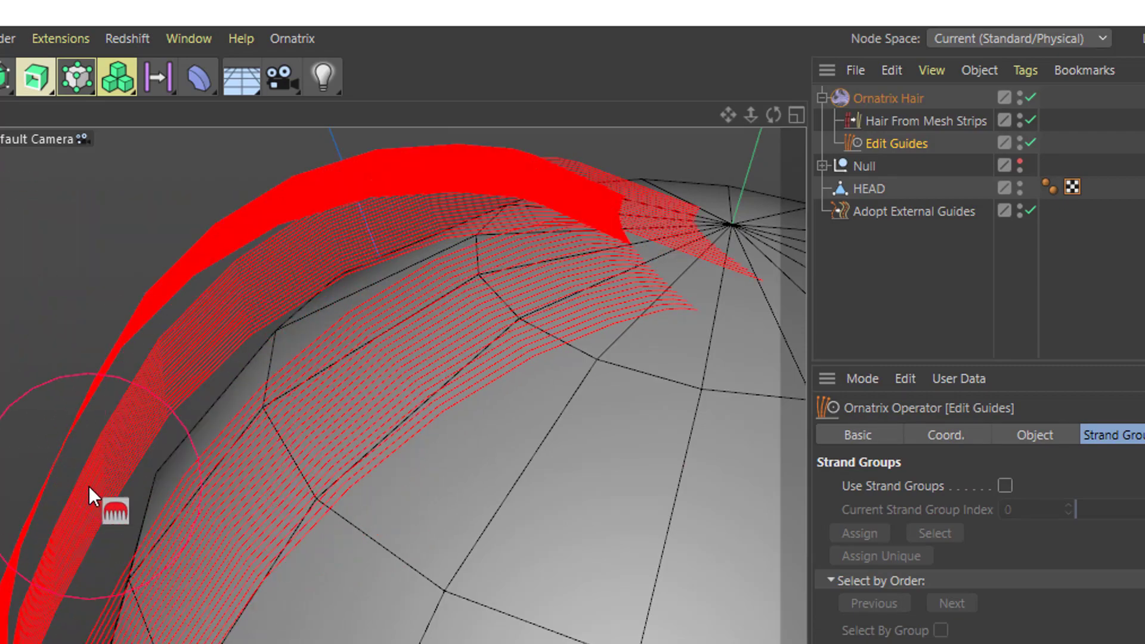
alt+drag(88, 485, 538, 518)
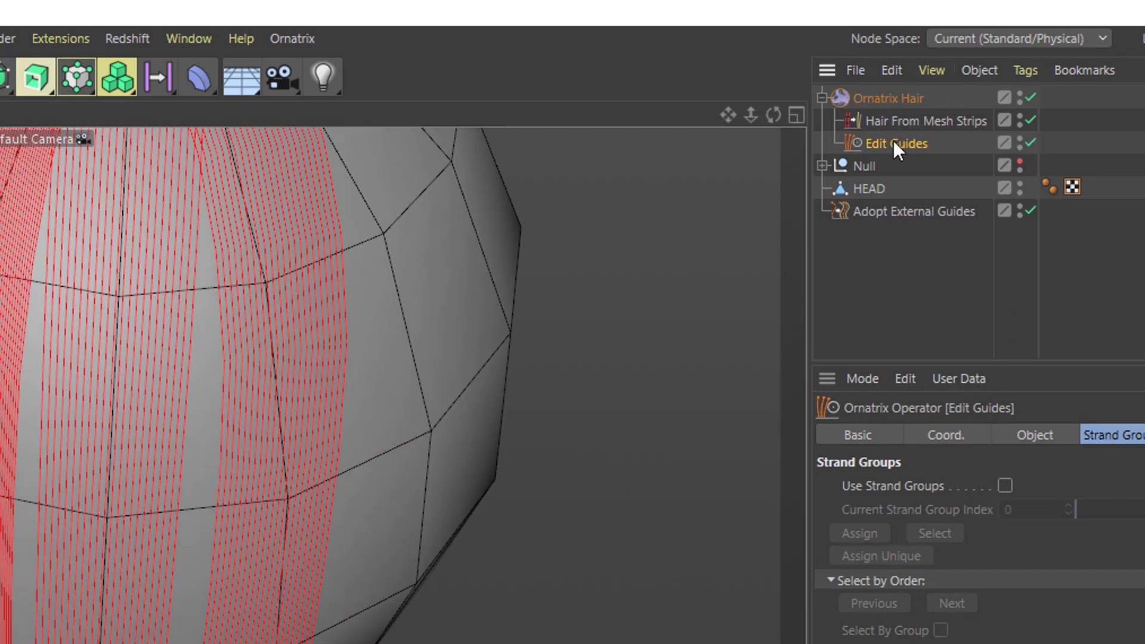
Step: Select one strip's six guides and limit the brush to affect selected strands only
click(1028, 434)
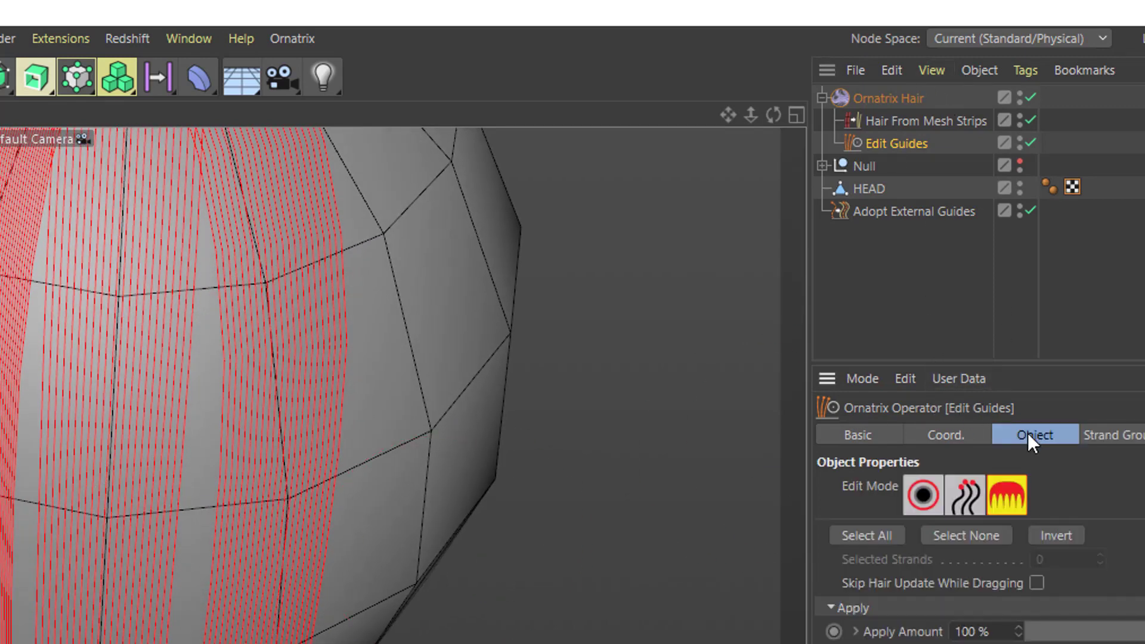
click(922, 490)
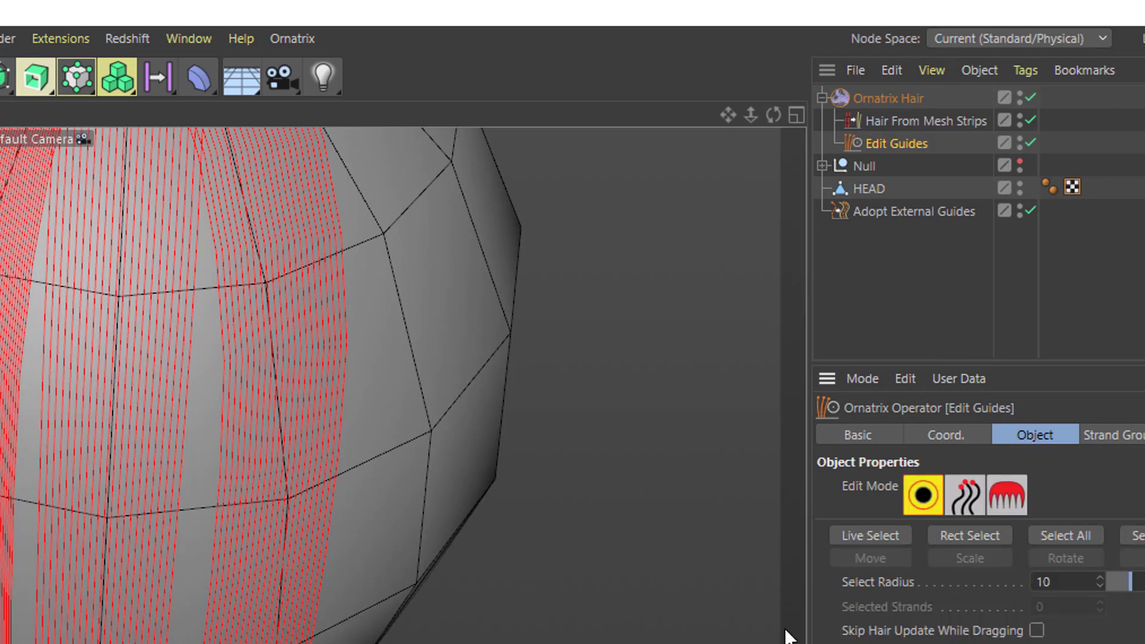
click(322, 357)
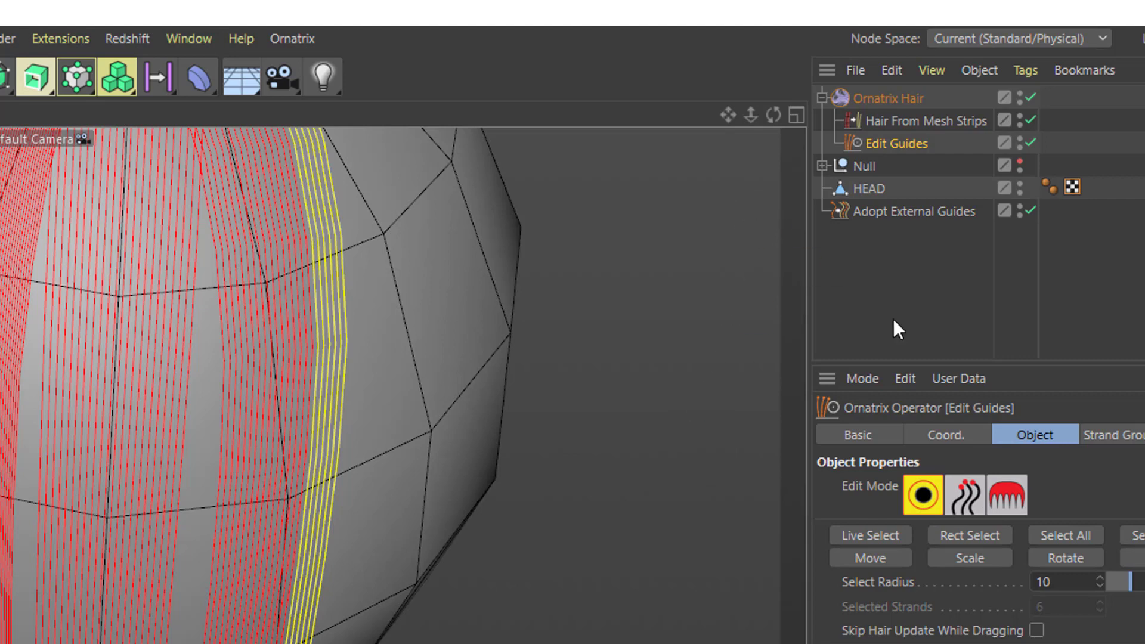
click(1007, 496)
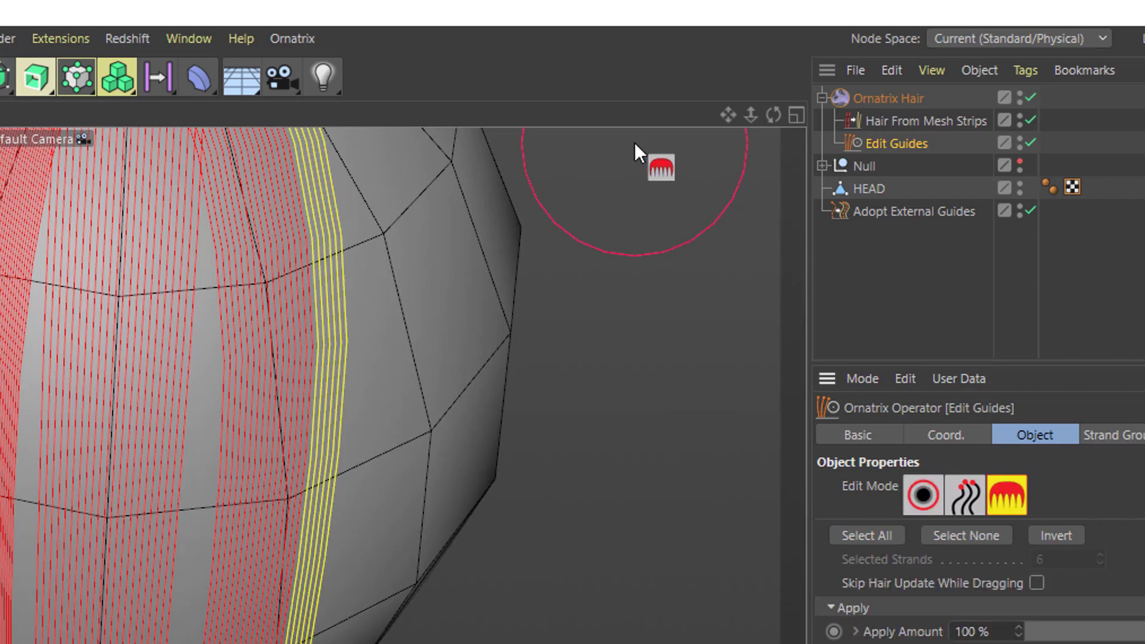
drag(749, 115, 697, 118)
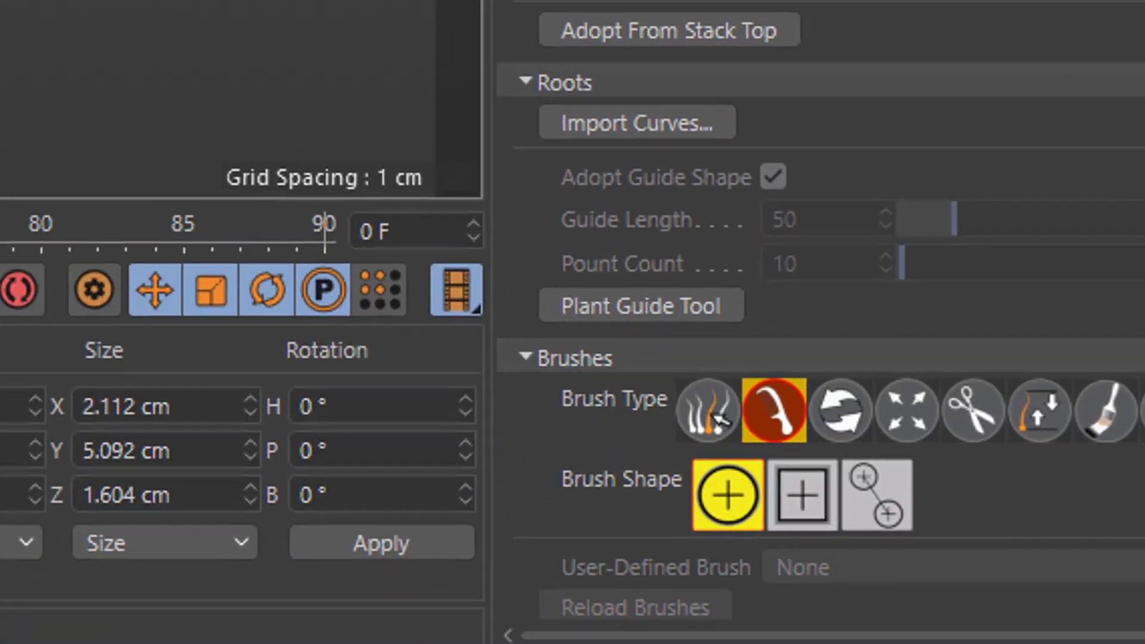
scroll(716, 405, down, 9)
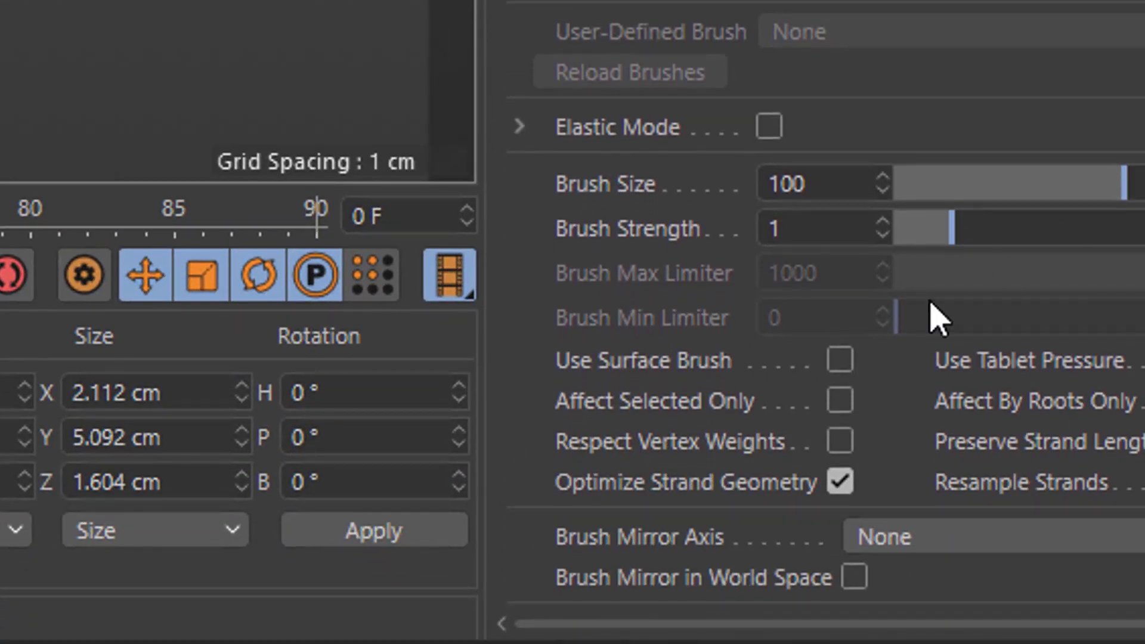
click(840, 401)
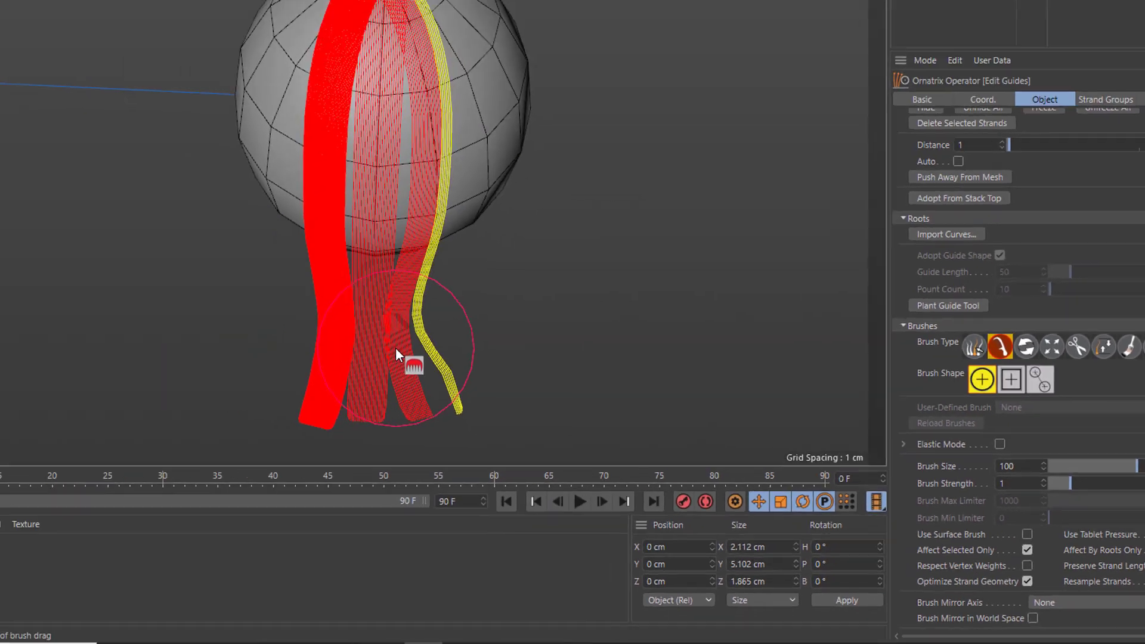
Step: With Optimize Strand Geometry off, comb the selected strip to hang straight down
mouse_move(395, 349)
mouse_down()
mouse_move(588, 460)
mouse_move(682, 463)
mouse_up()
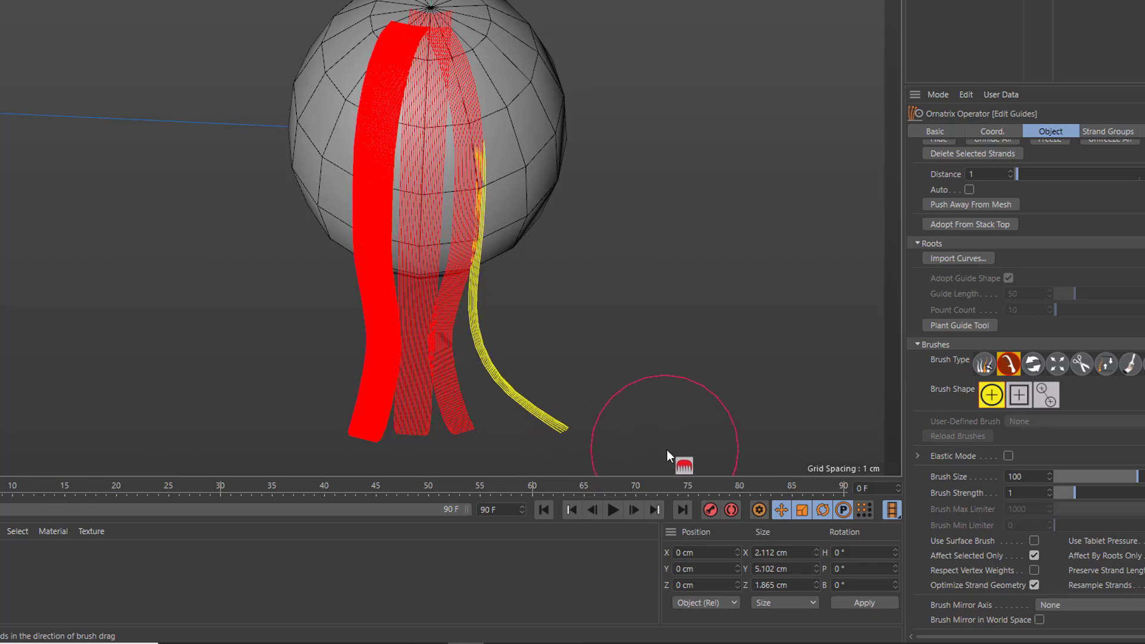
mouse_move(610, 350)
alt+mouse_down()
mouse_move(404, 321)
mouse_move(416, 254)
mouse_move(467, 210)
mouse_move(477, 173)
mouse_move(457, 307)
mouse_move(392, 303)
mouse_move(606, 281)
alt+mouse_up()
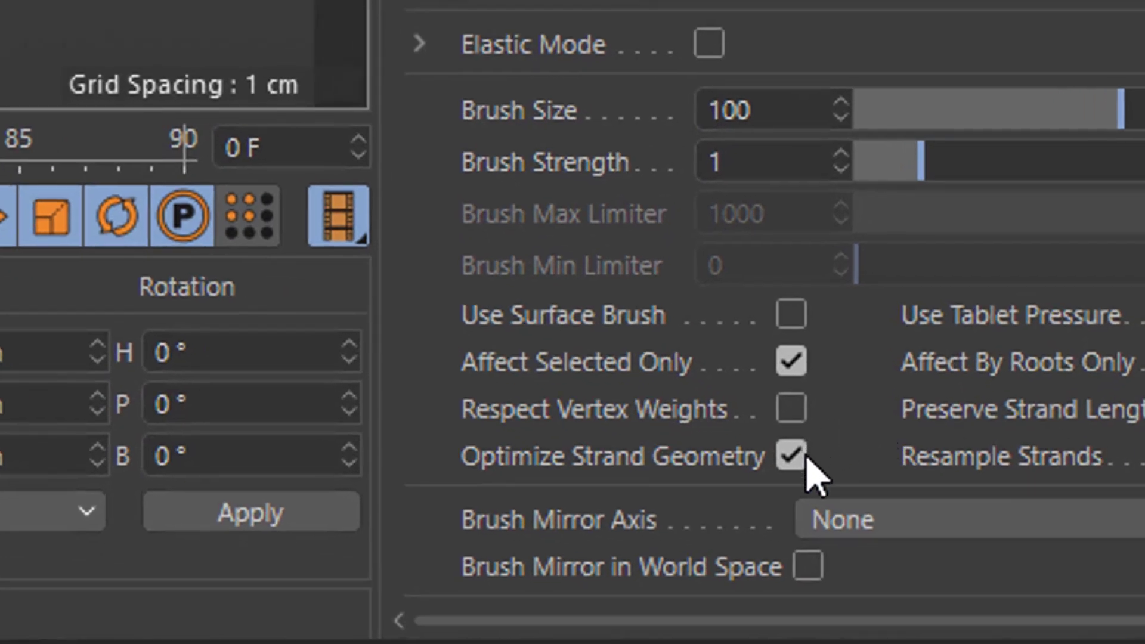
click(804, 458)
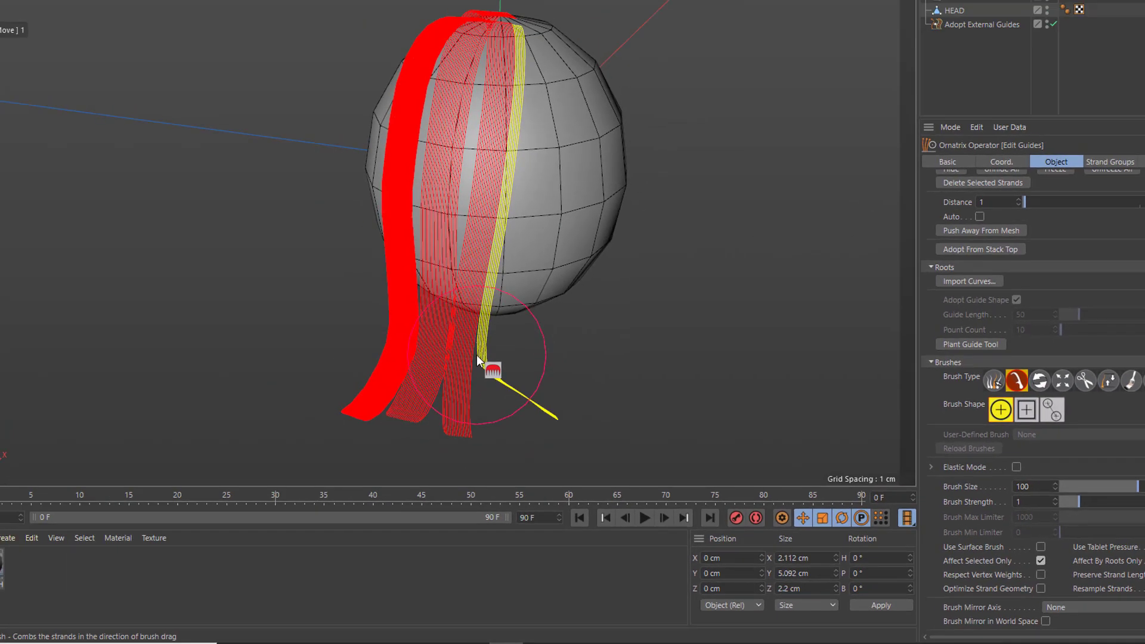
mouse_move(478, 363)
mouse_down()
mouse_move(526, 437)
mouse_move(613, 458)
mouse_up()
drag(564, 331, 584, 413)
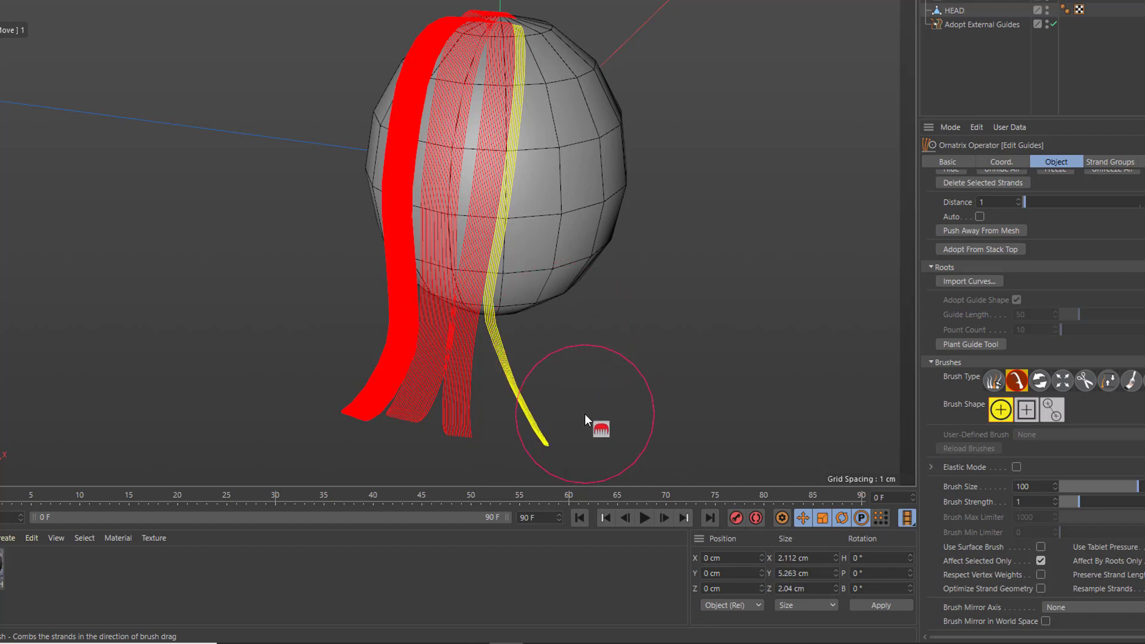
drag(484, 295, 504, 313)
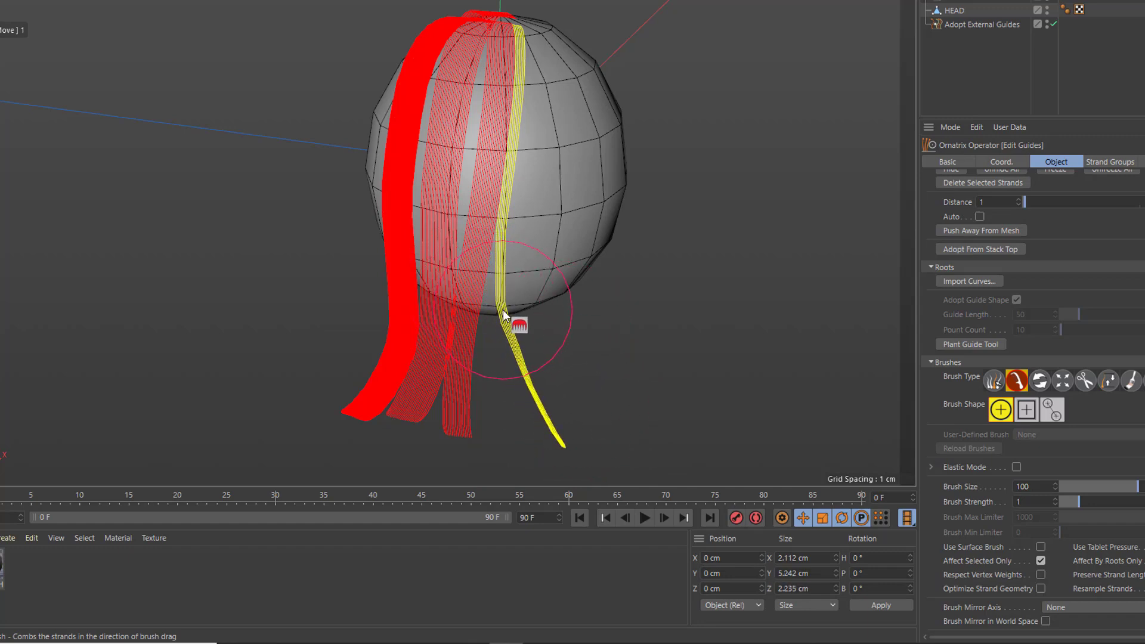
drag(493, 237, 513, 245)
mouse_move(511, 184)
mouse_down()
mouse_move(531, 322)
mouse_move(569, 418)
mouse_move(600, 441)
mouse_move(647, 414)
mouse_move(451, 394)
mouse_move(589, 405)
mouse_up()
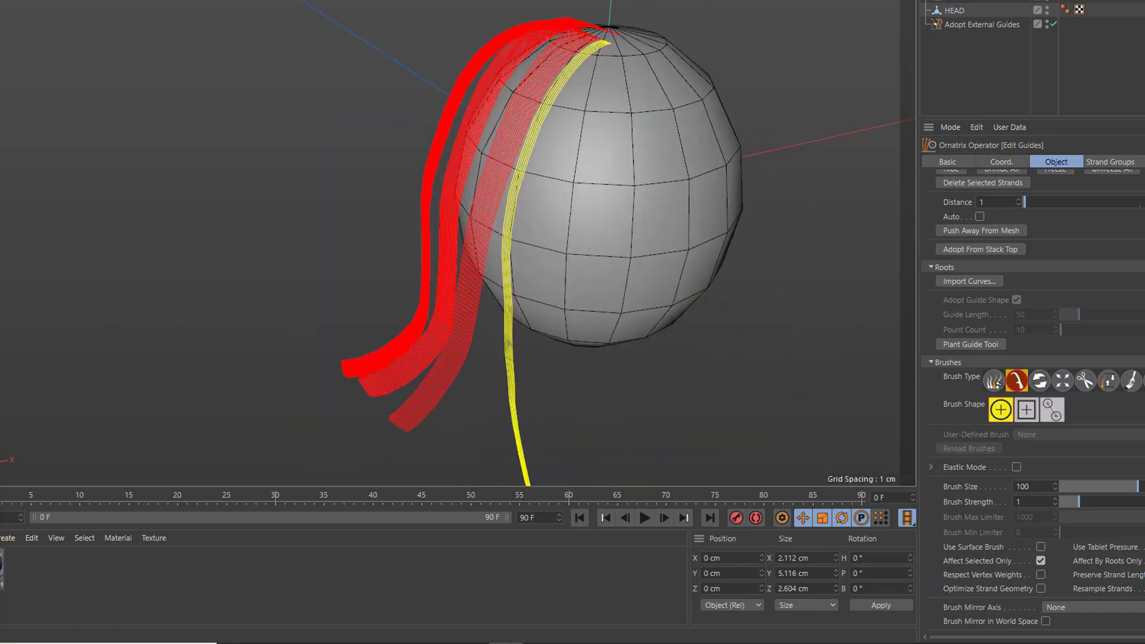
Step: Preview the guide edit at varying Apply Amount strengths, ending back at 100%
scroll(1031, 358, up, 6)
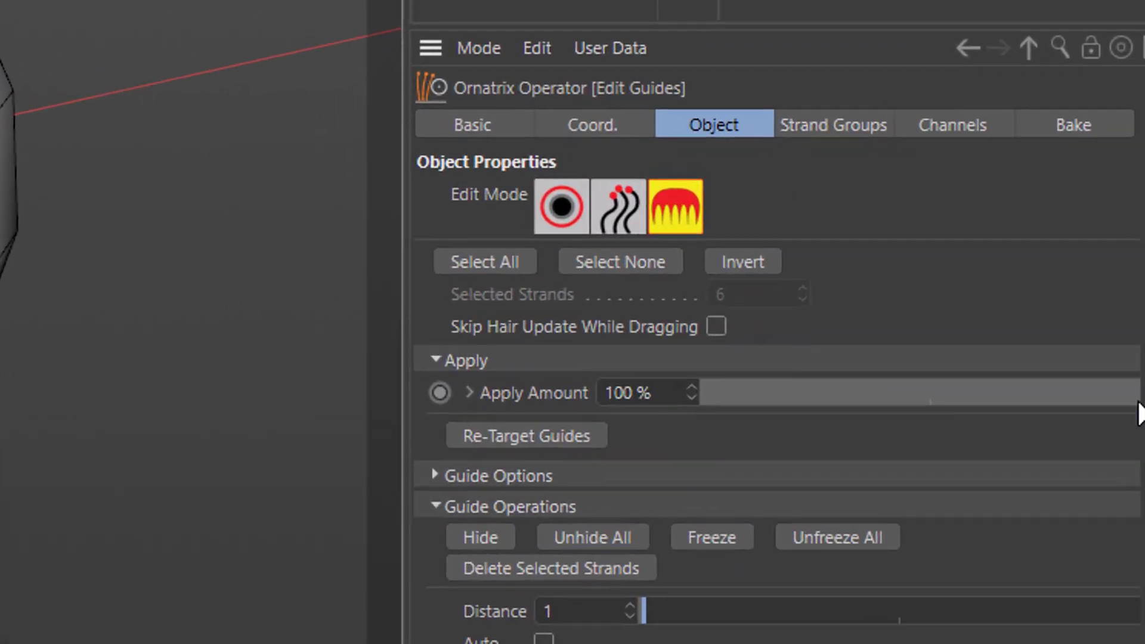
drag(1091, 393, 972, 396)
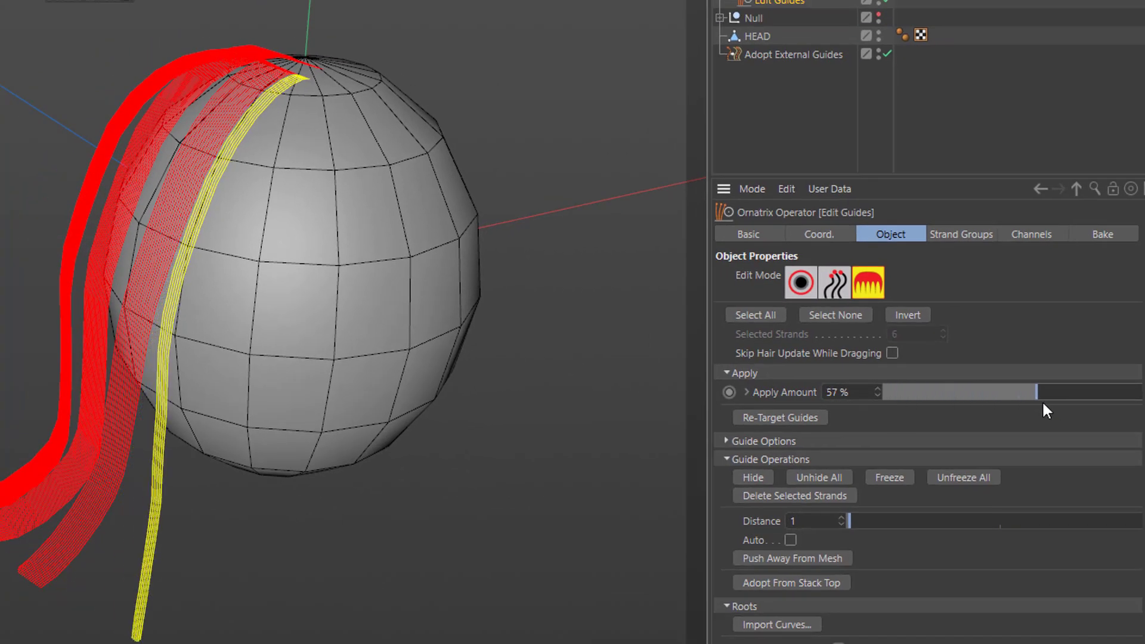
drag(1042, 404, 1140, 394)
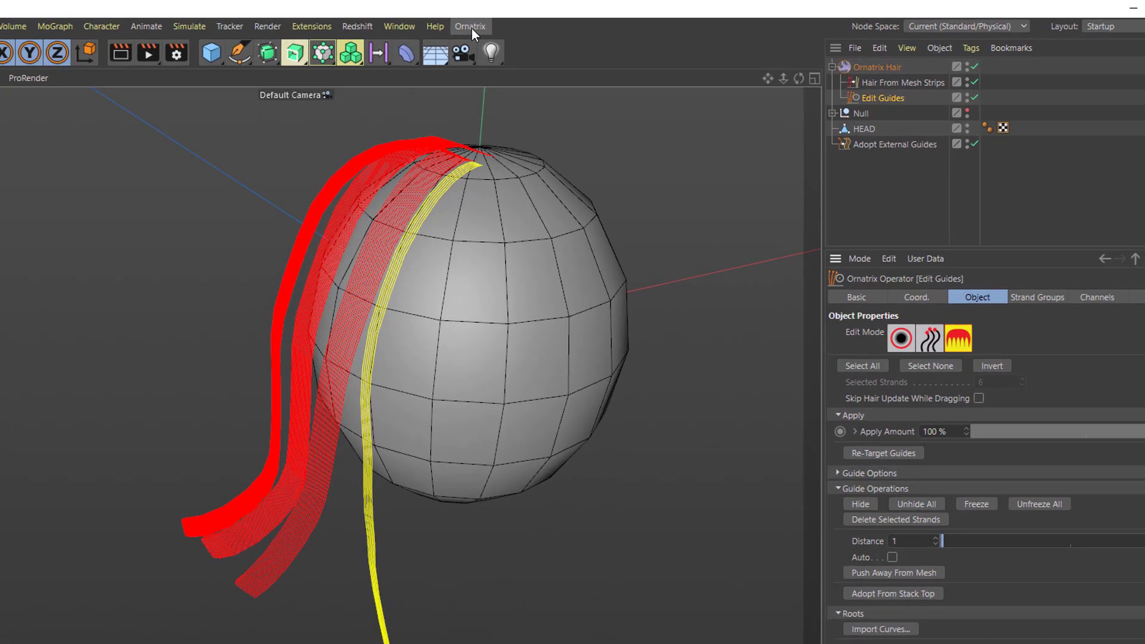
Step: Add a Frizz operator with Amount near 0 and Outlier Fraction about 20%
click(471, 27)
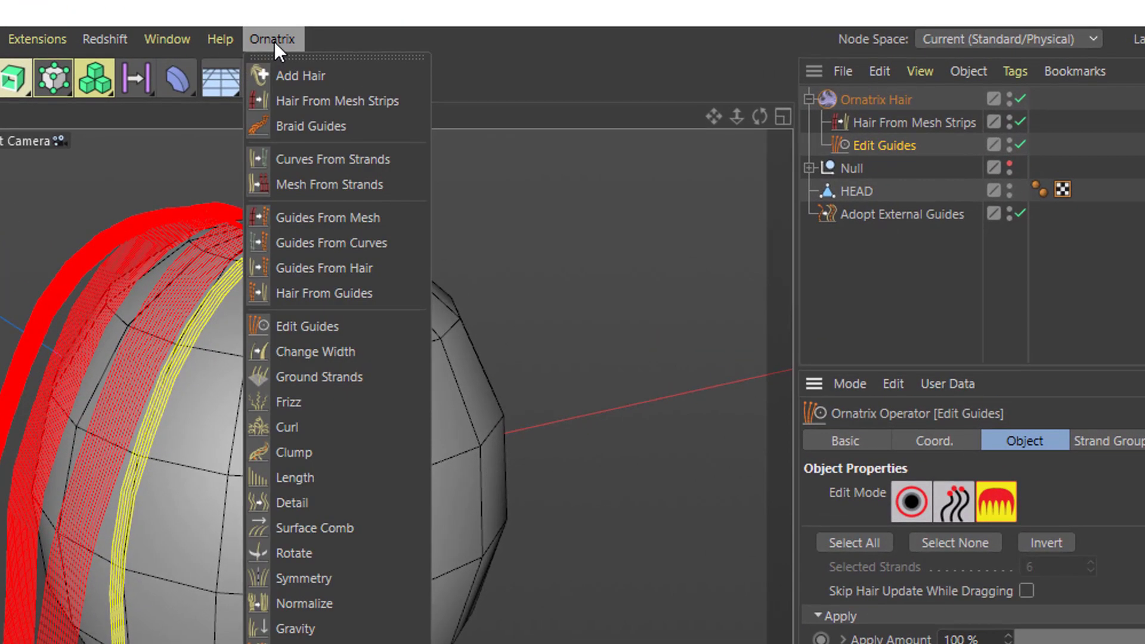
click(341, 396)
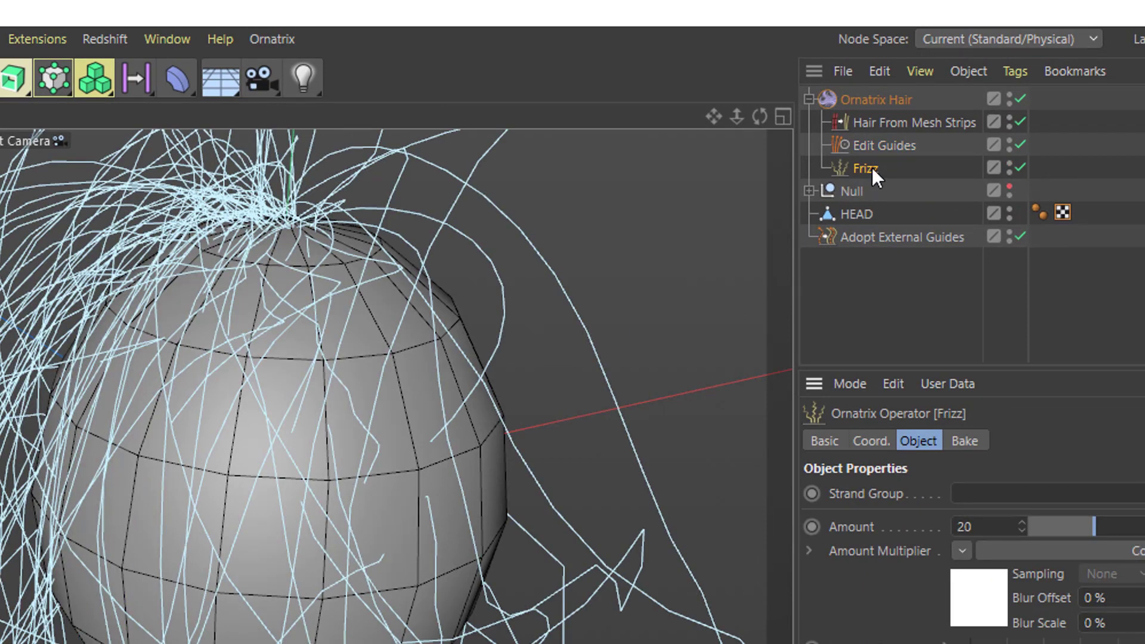
drag(1086, 523, 1025, 532)
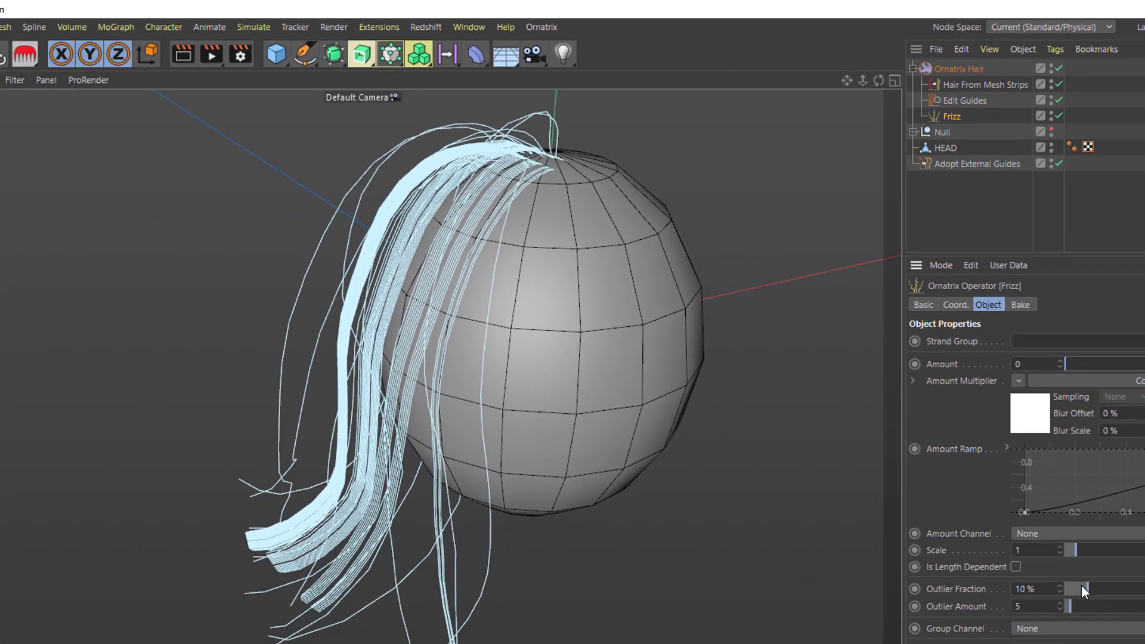
drag(1082, 585, 1058, 613)
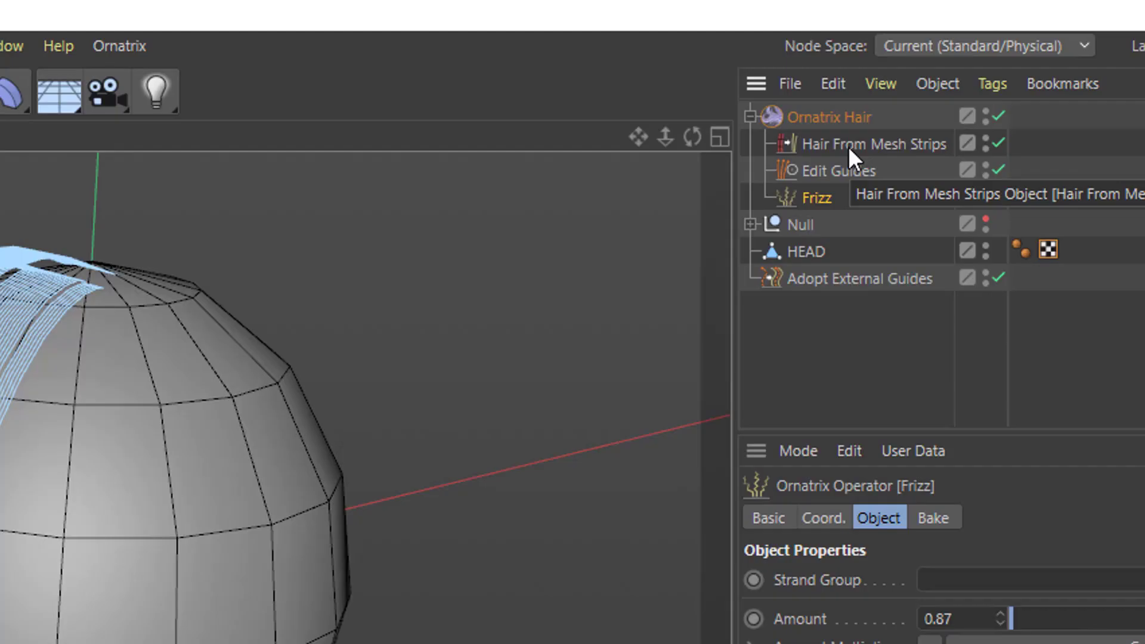
click(969, 85)
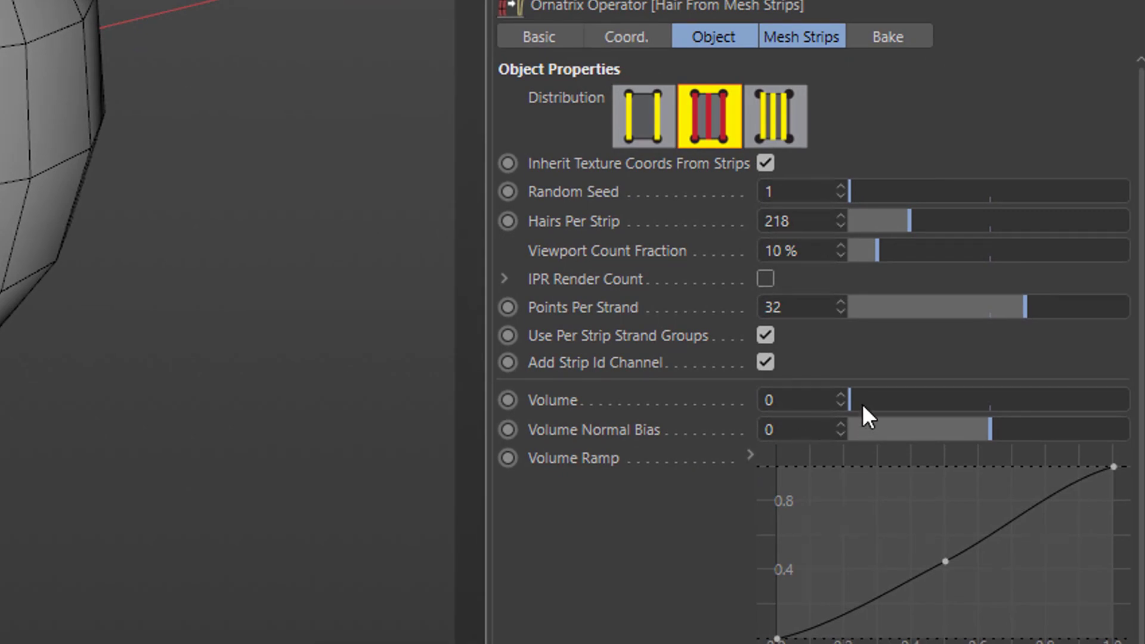
Step: Set the Hair From Mesh Strips Volume to 1
drag(863, 401, 868, 403)
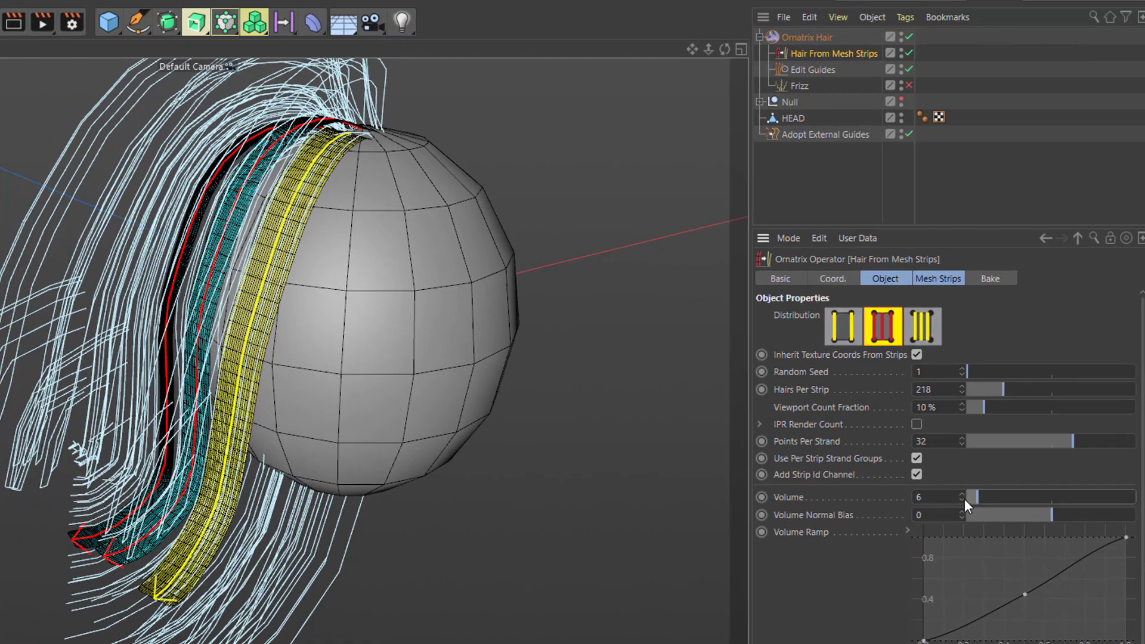
click(952, 492)
click(952, 492)
click(952, 492)
click(963, 498)
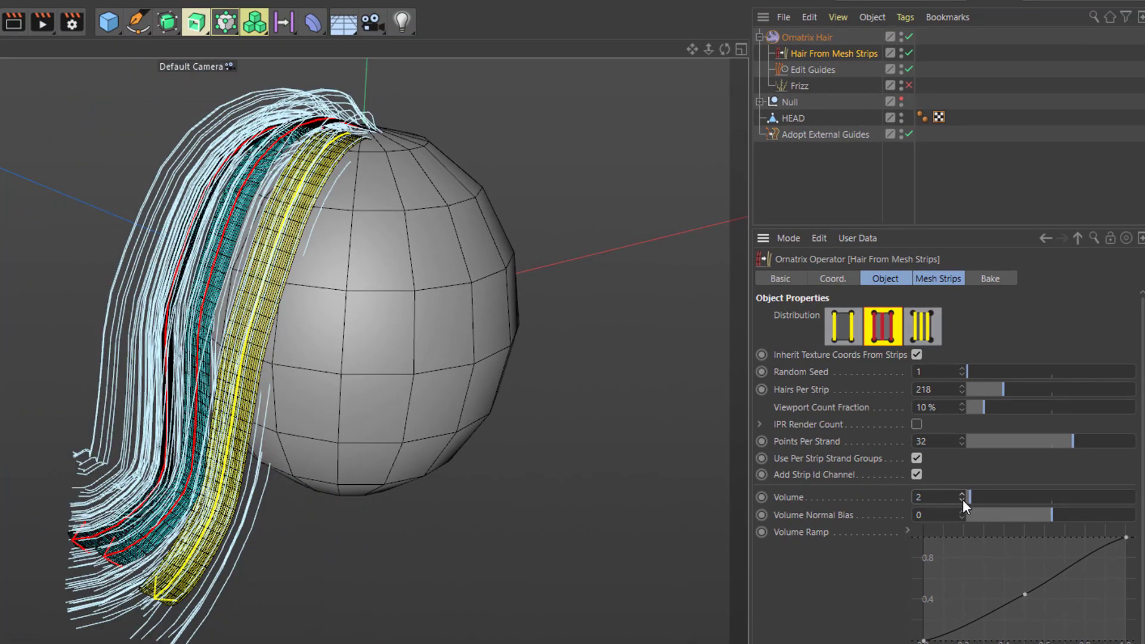
click(962, 499)
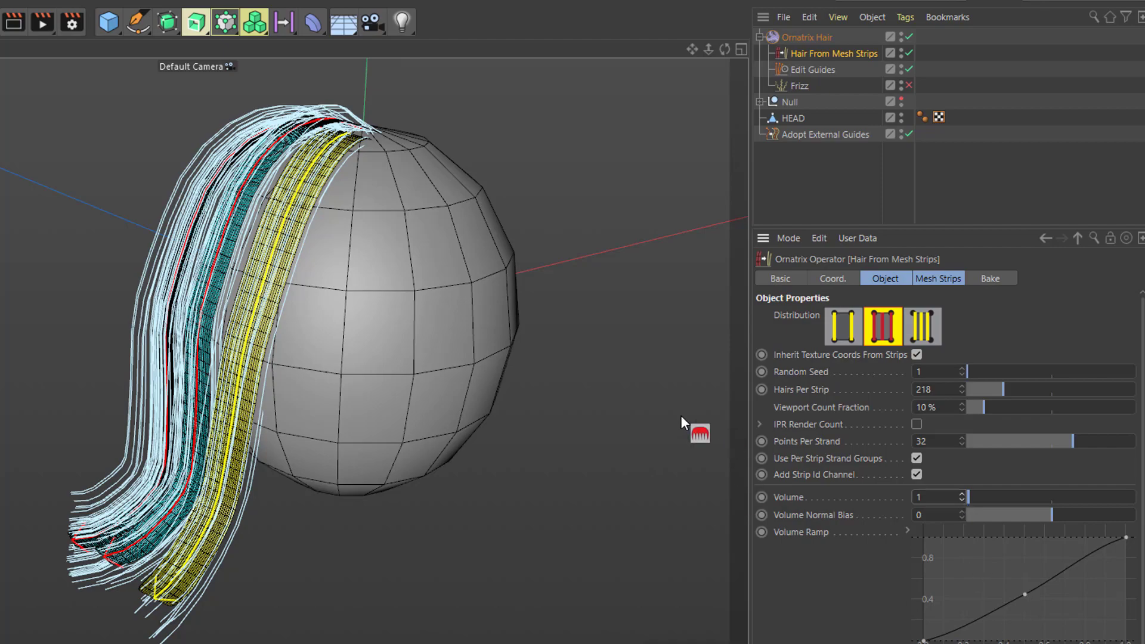
alt+drag(547, 424, 482, 432)
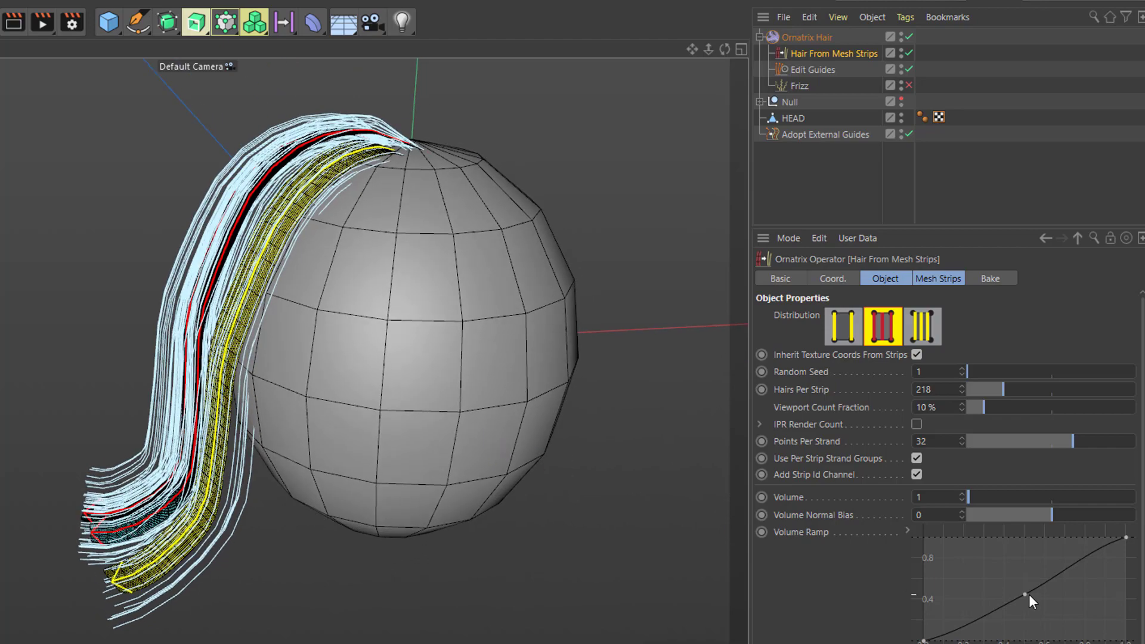
Step: Shape the Volume Ramp into a mid-length hump near 0.75, tapering toward the tips
drag(1021, 594, 947, 588)
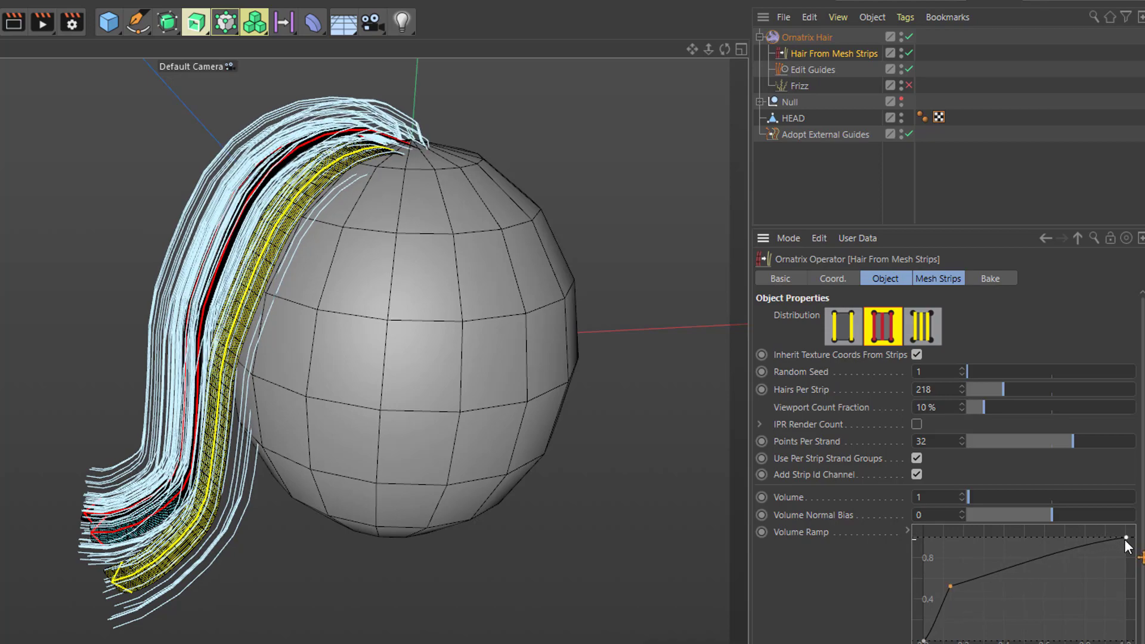
drag(1126, 538, 1128, 642)
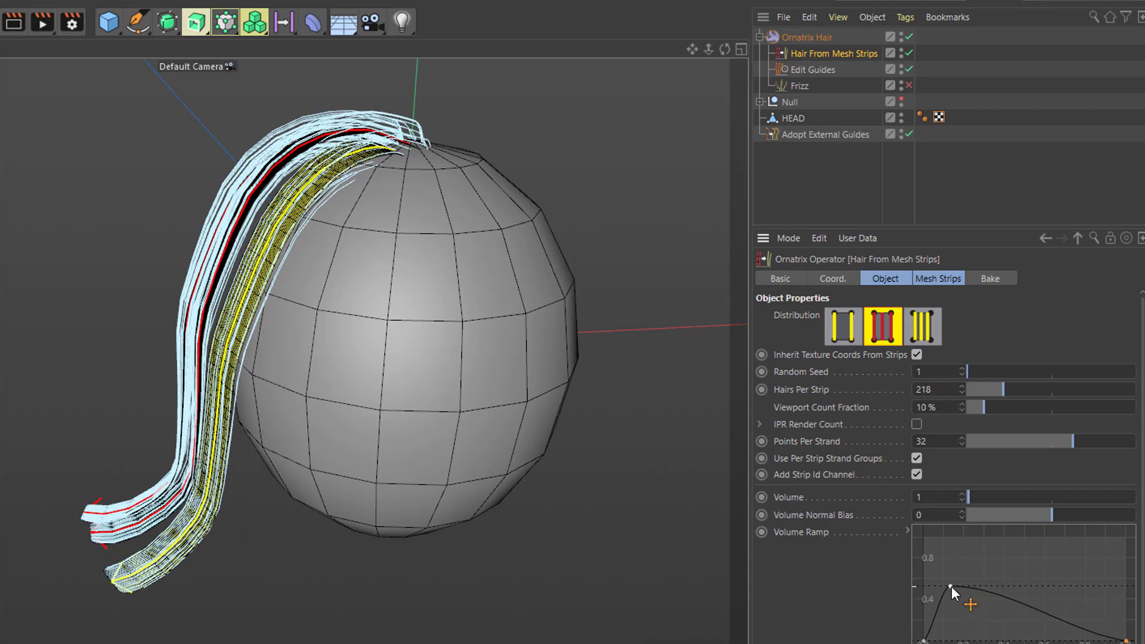
drag(951, 585, 996, 563)
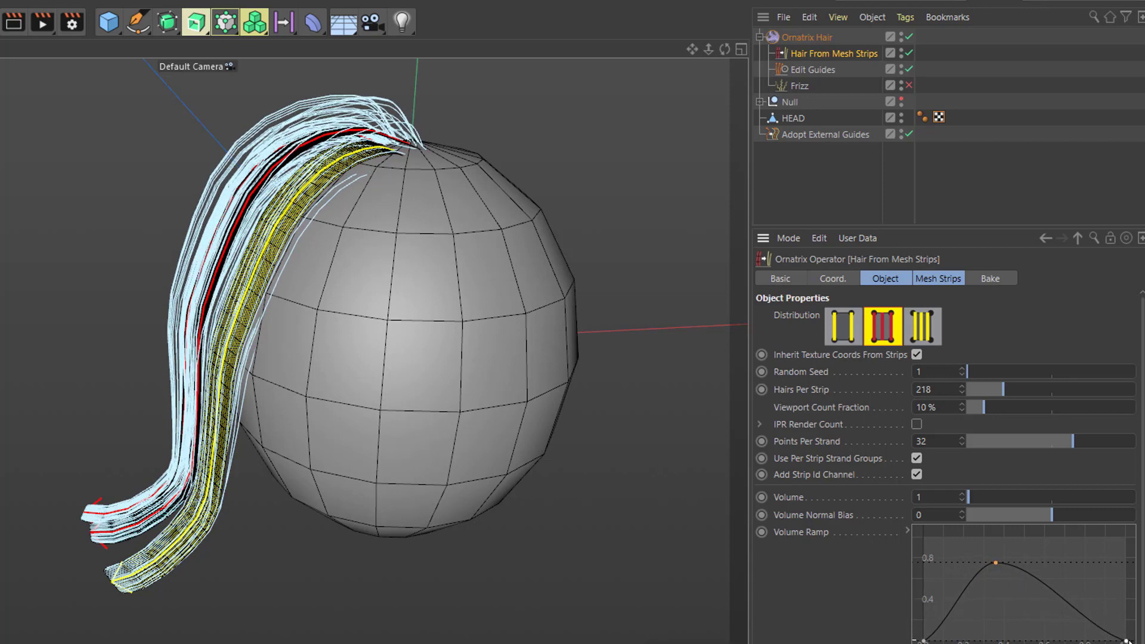
drag(1127, 641, 1126, 620)
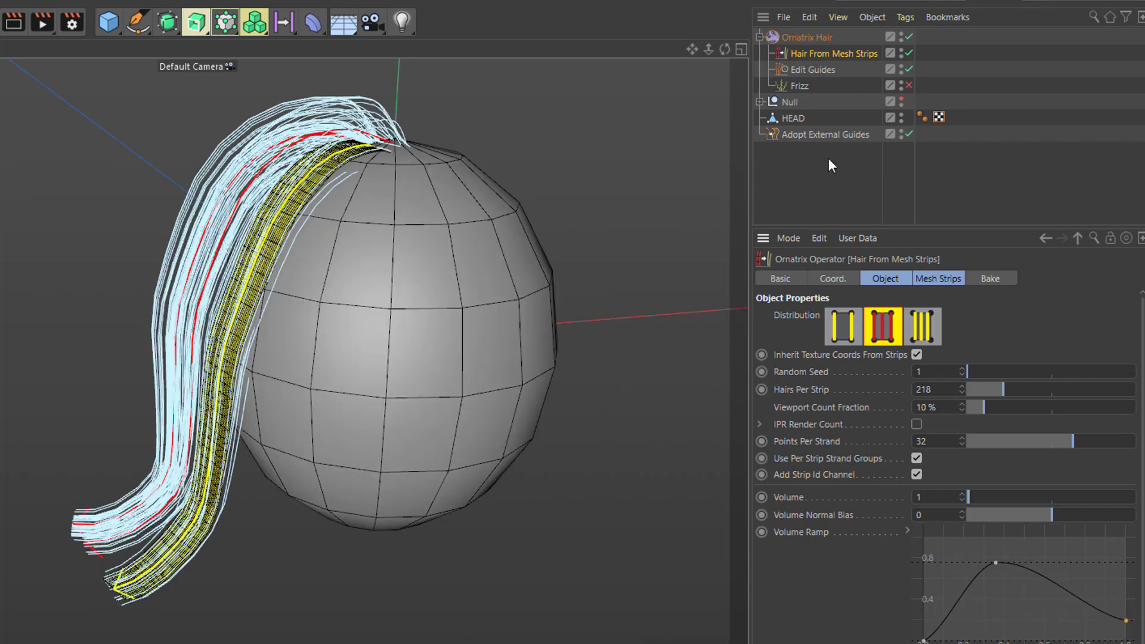
Step: Enable the Frizz operator and inspect the frizzed strip hair on the head
click(803, 84)
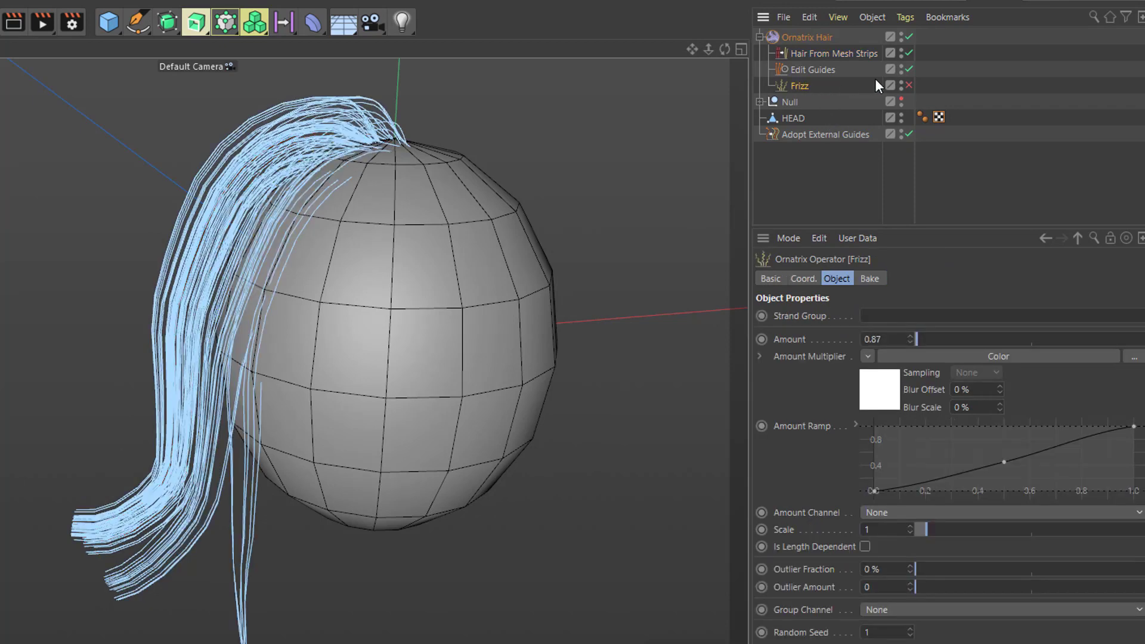
click(908, 84)
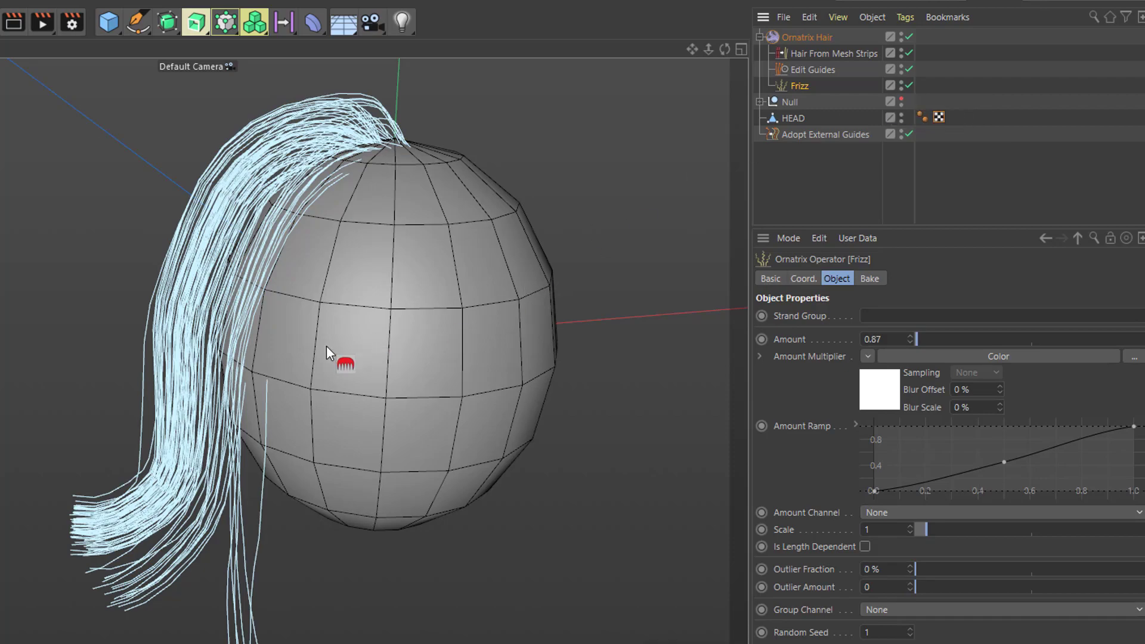
mouse_move(327, 346)
alt+mouse_down()
mouse_move(533, 363)
mouse_move(317, 333)
alt+mouse_up()
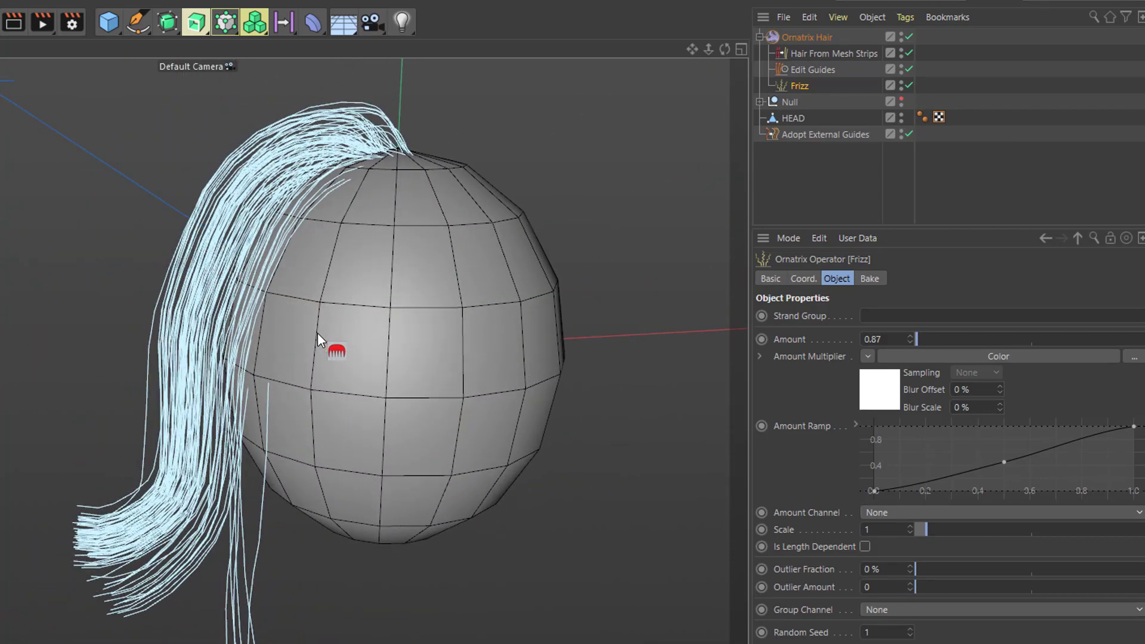
click(373, 3)
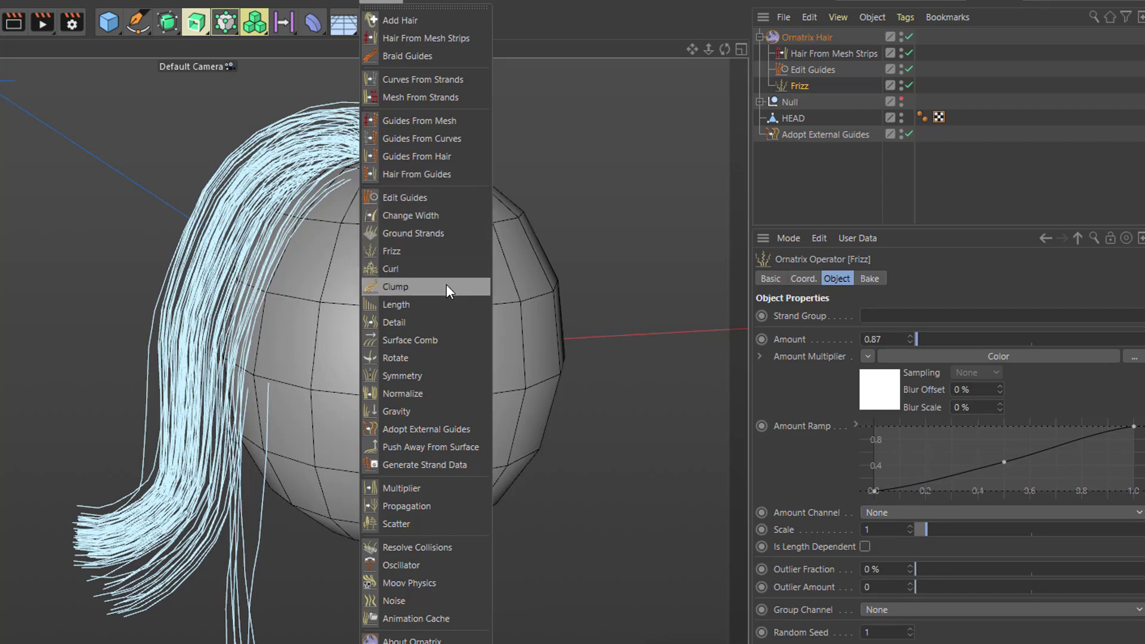
Step: Add Change Width and Mesh From Strands operators, thinning strand width to 0.06 cm
click(436, 216)
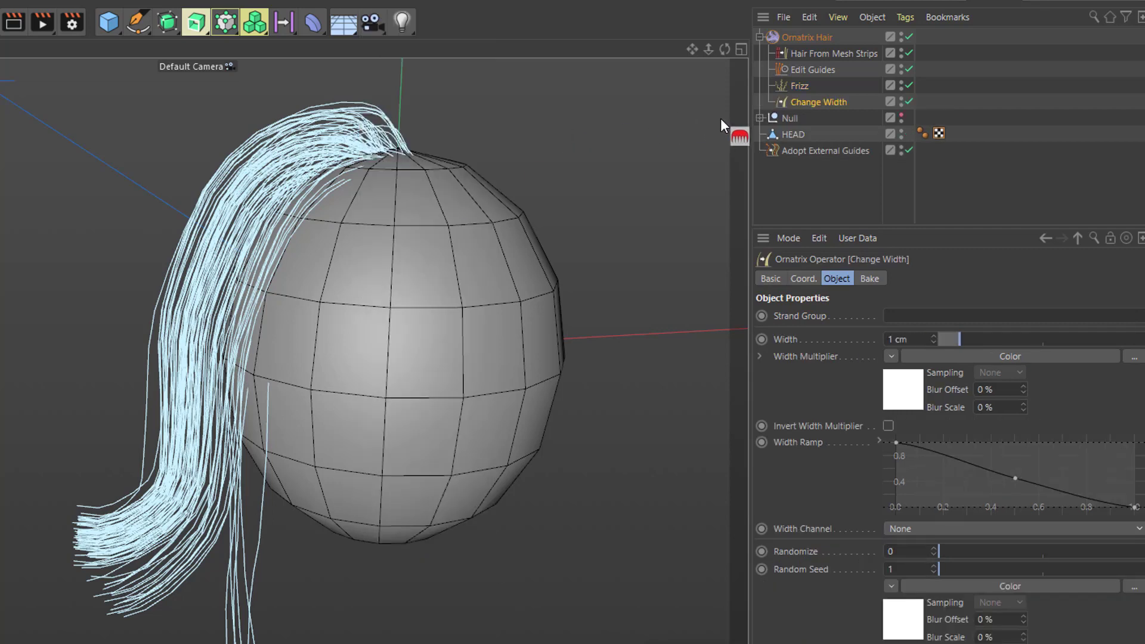
click(397, 5)
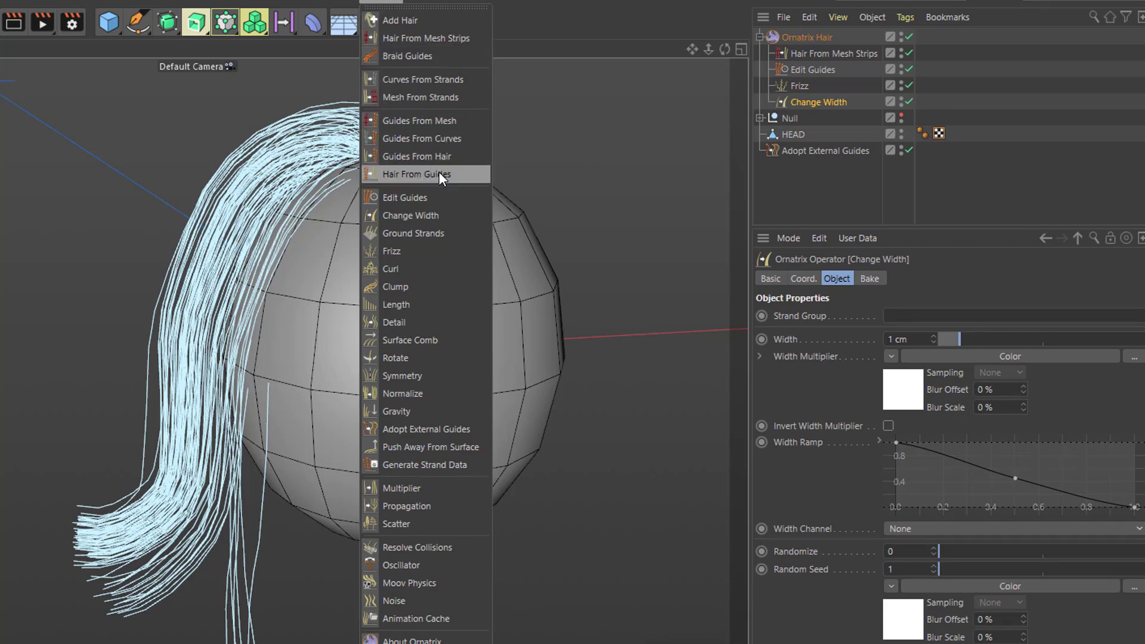
click(438, 97)
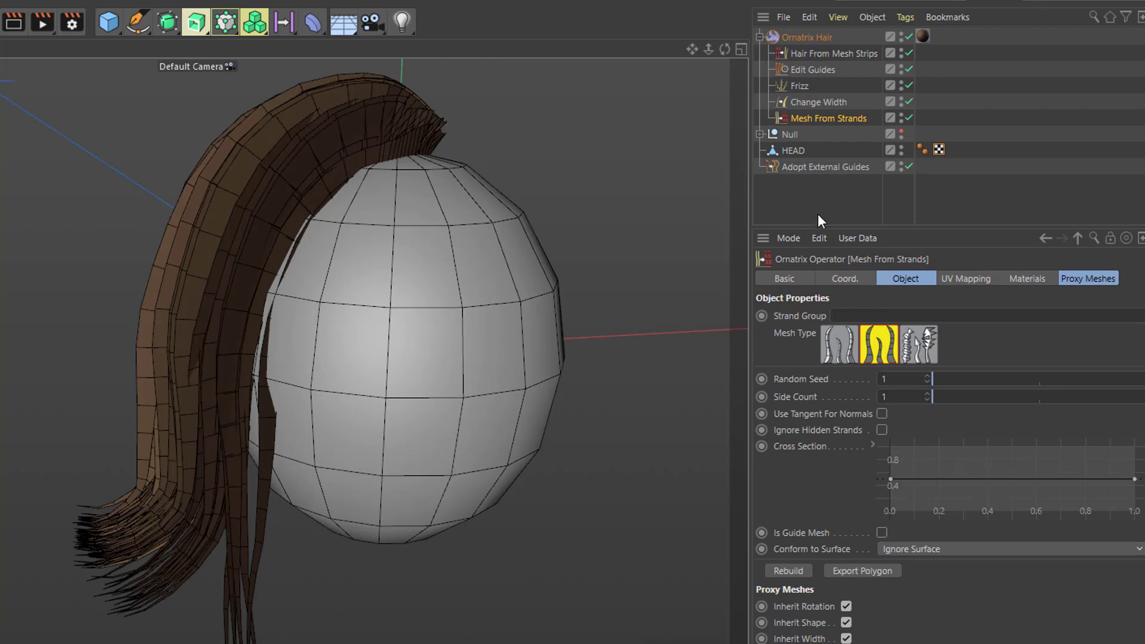
click(811, 97)
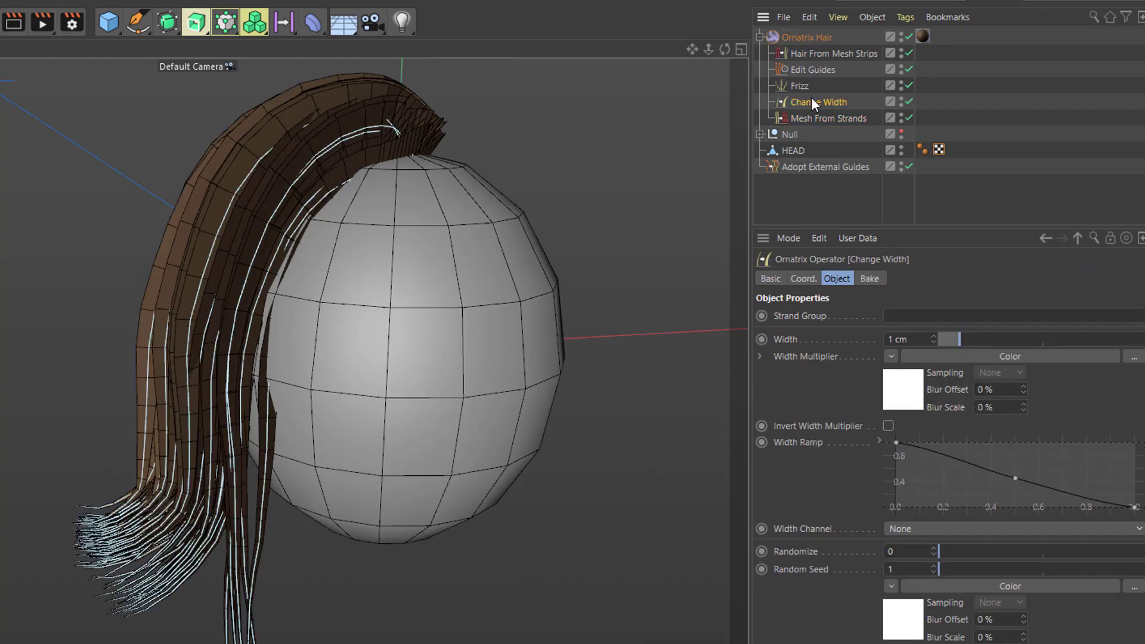
click(947, 339)
drag(942, 340, 936, 339)
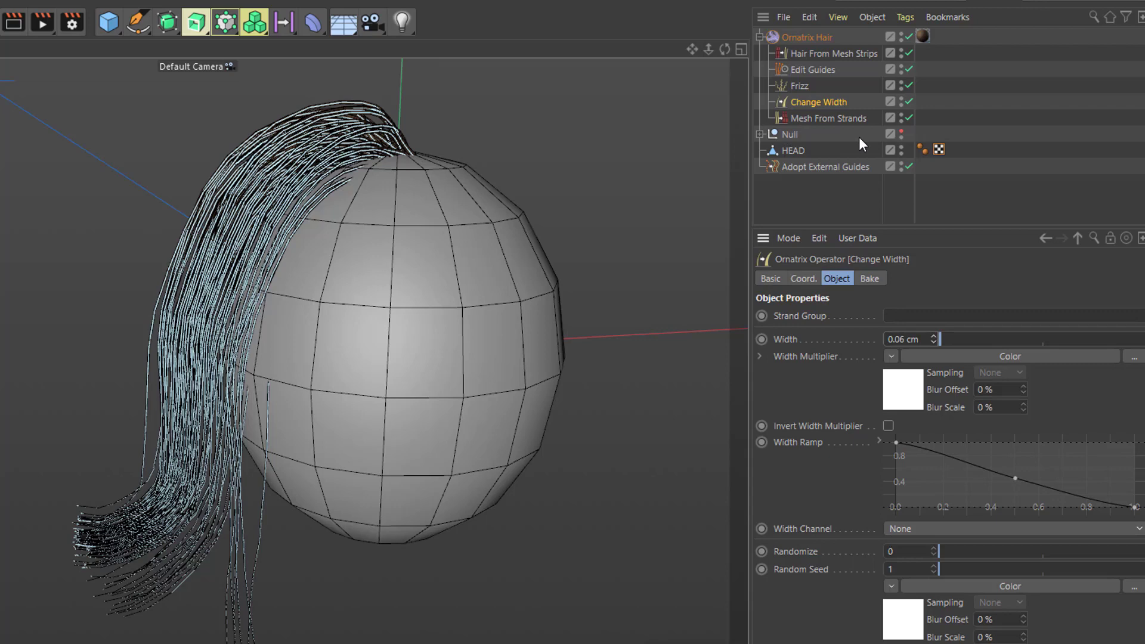
click(824, 55)
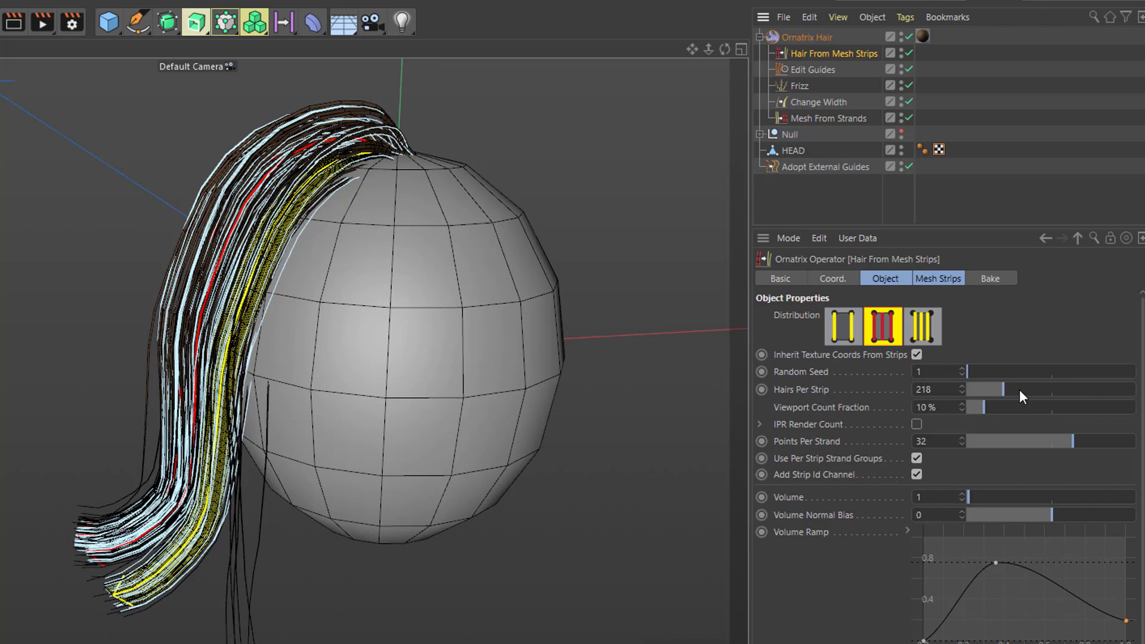
Step: Raise Hairs Per Strip to 1000 and Points Per Strand to 43 for denser hair
drag(1009, 387, 1134, 390)
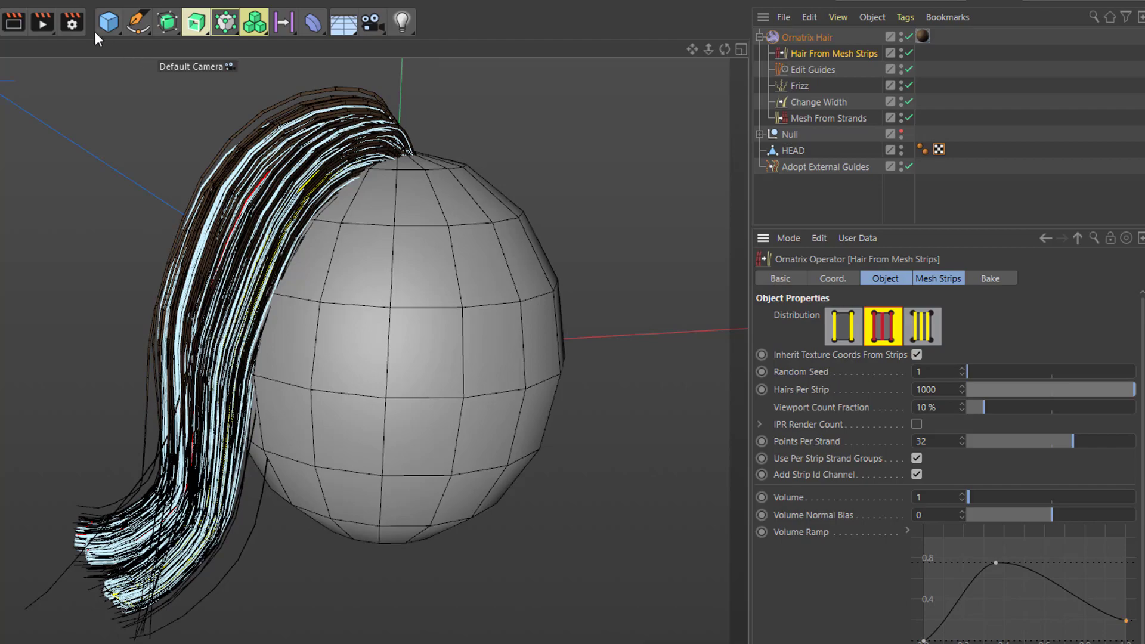
drag(1035, 406, 997, 440)
click(925, 280)
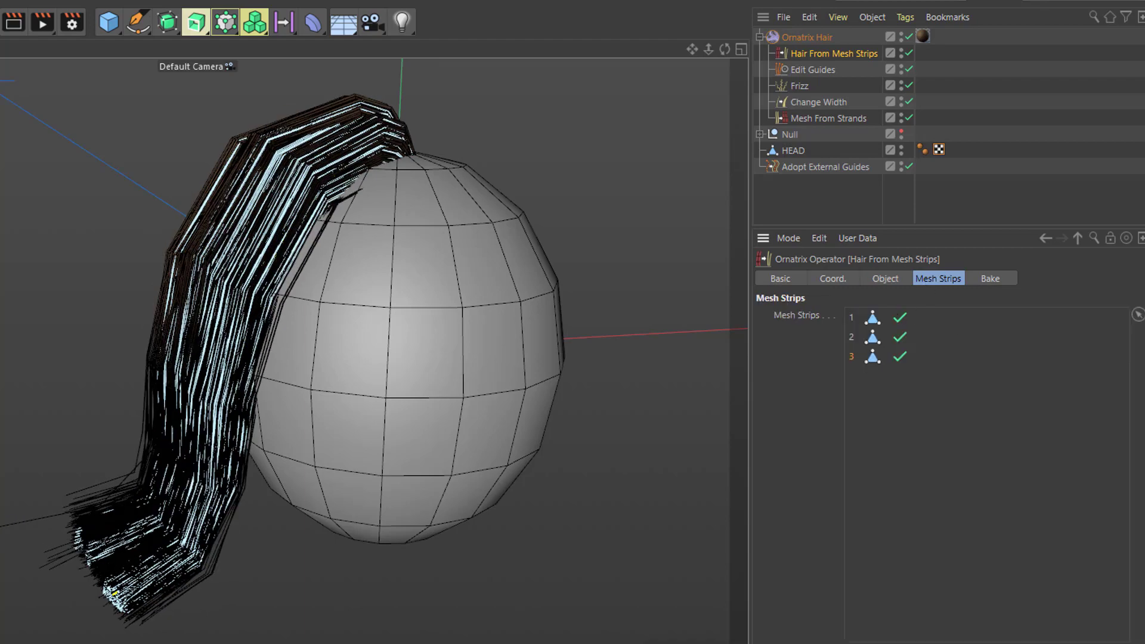
click(892, 278)
drag(997, 442, 1121, 452)
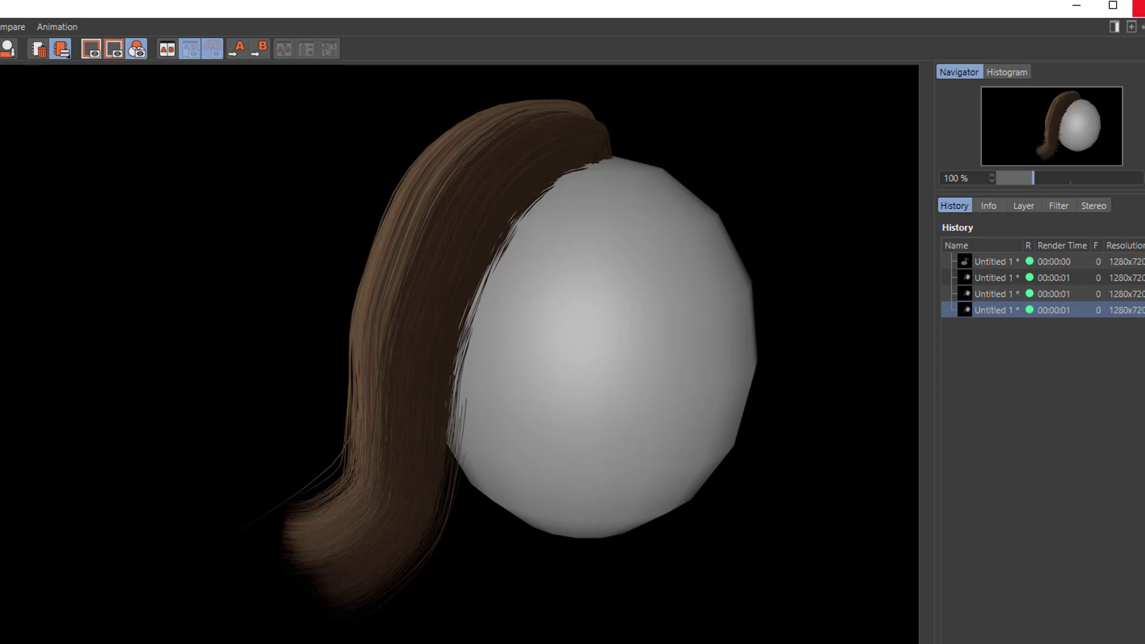
Step: Close the rendered image and orbit around the back of the head
click(1139, 7)
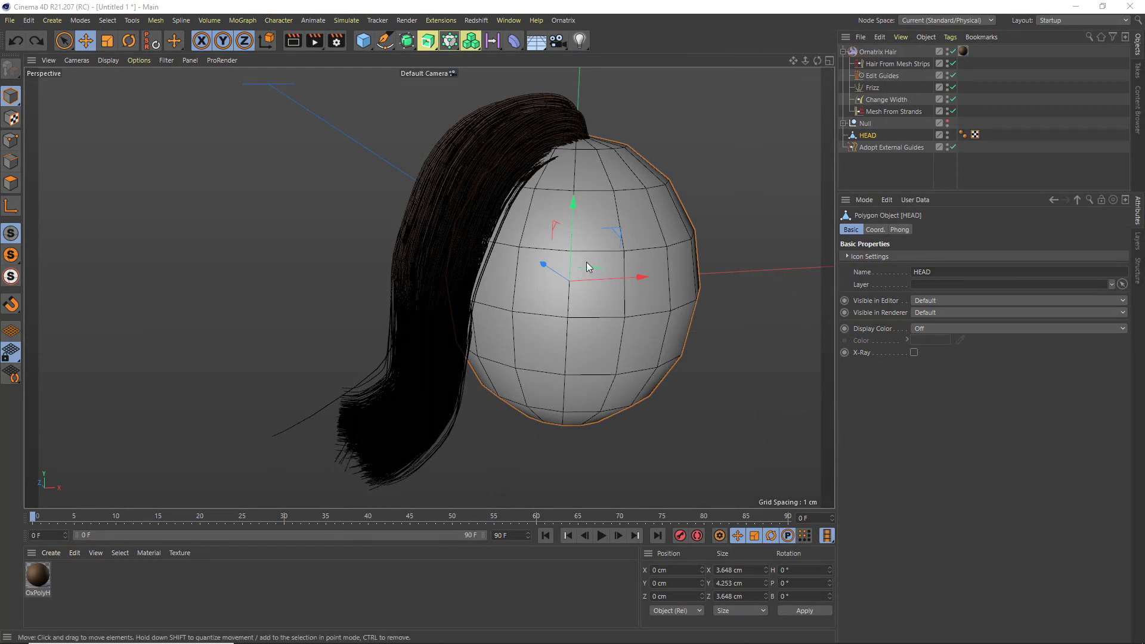
mouse_move(586, 263)
alt+mouse_down()
mouse_move(713, 299)
mouse_move(558, 263)
mouse_move(592, 262)
alt+mouse_up()
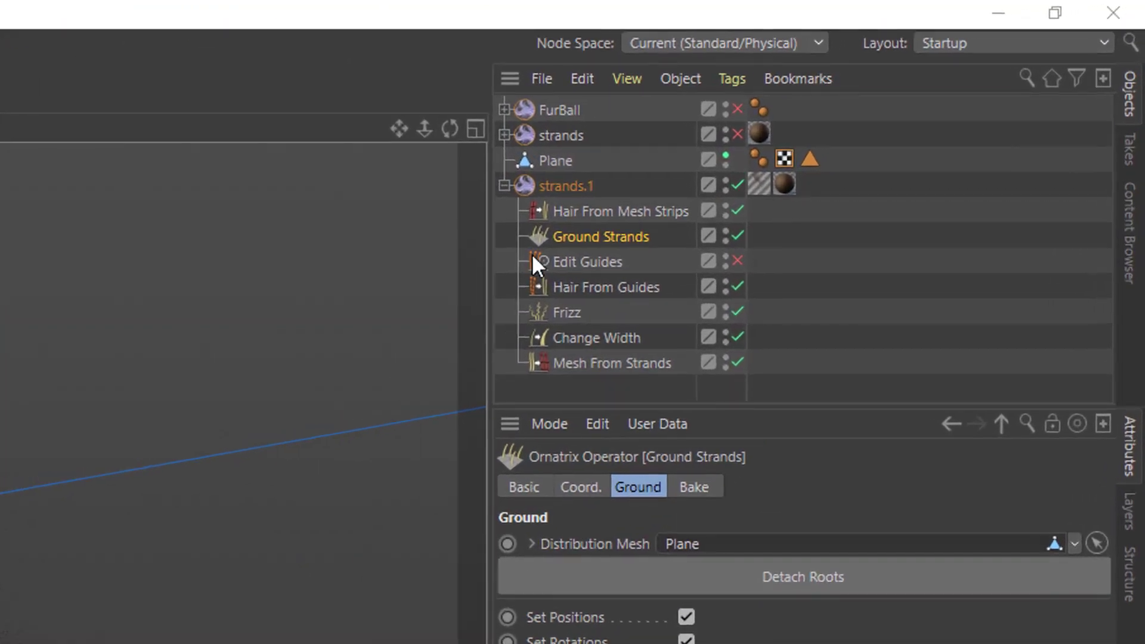
Step: Inspect strands.1's Hair From Mesh Strips settings, showing 8 hairs per strip
drag(532, 256, 189, 451)
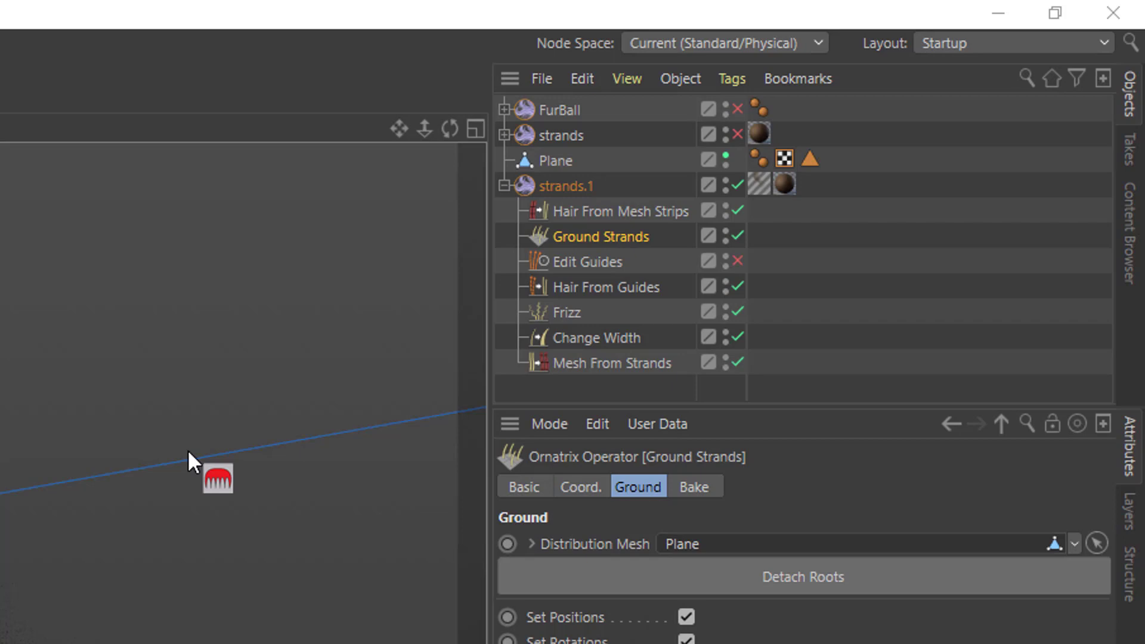
drag(187, 449, 552, 251)
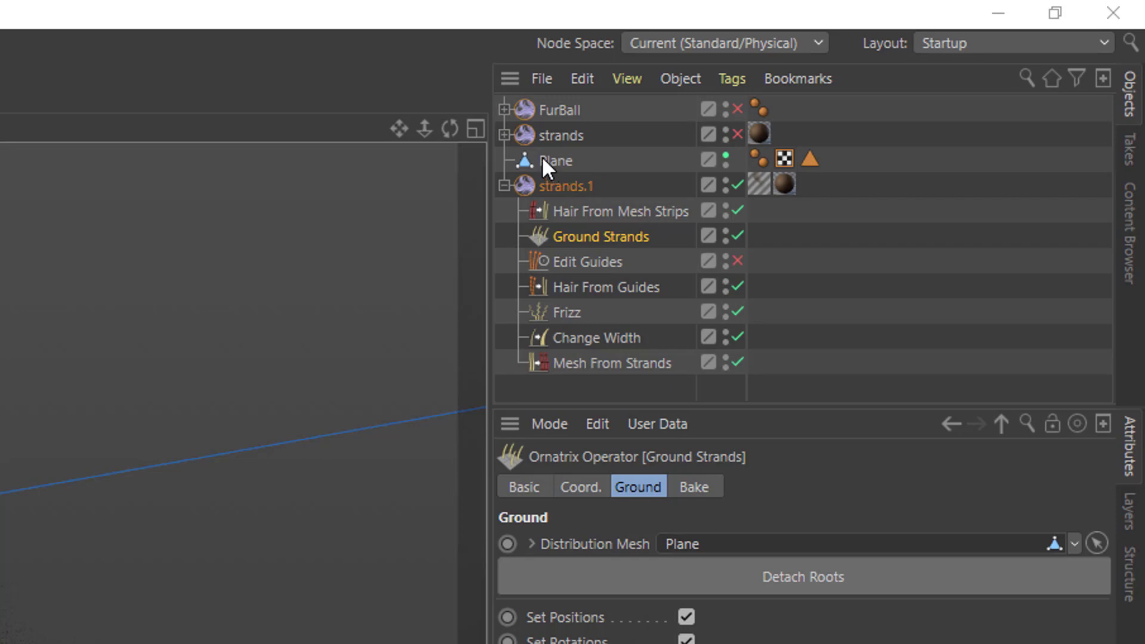
click(591, 209)
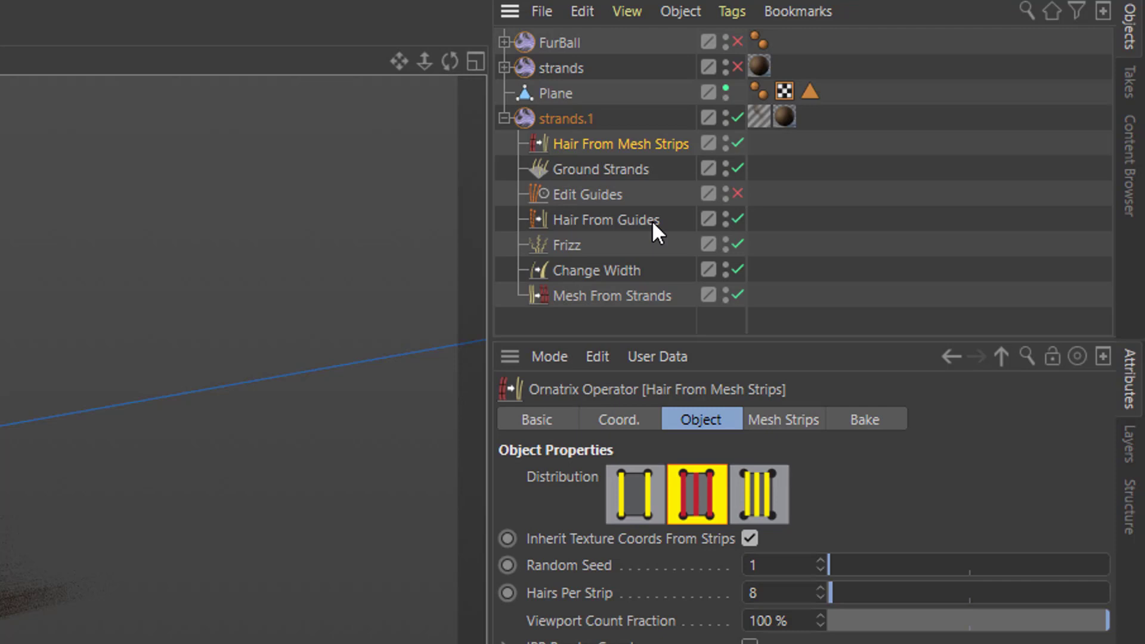
Step: Show the Ground Strands settings, which ground strands.1 onto the Plane
click(591, 169)
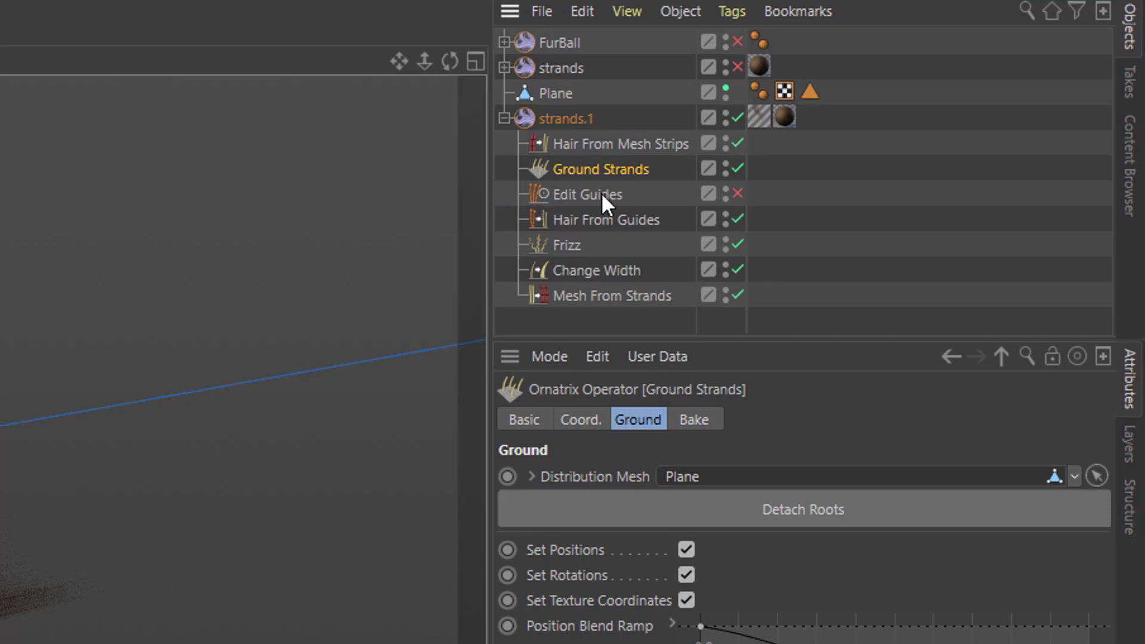
Step: Turn on Edit Guides for strands.1, test-comb a curl, undo it, then view Hair From Mesh Strips
click(736, 194)
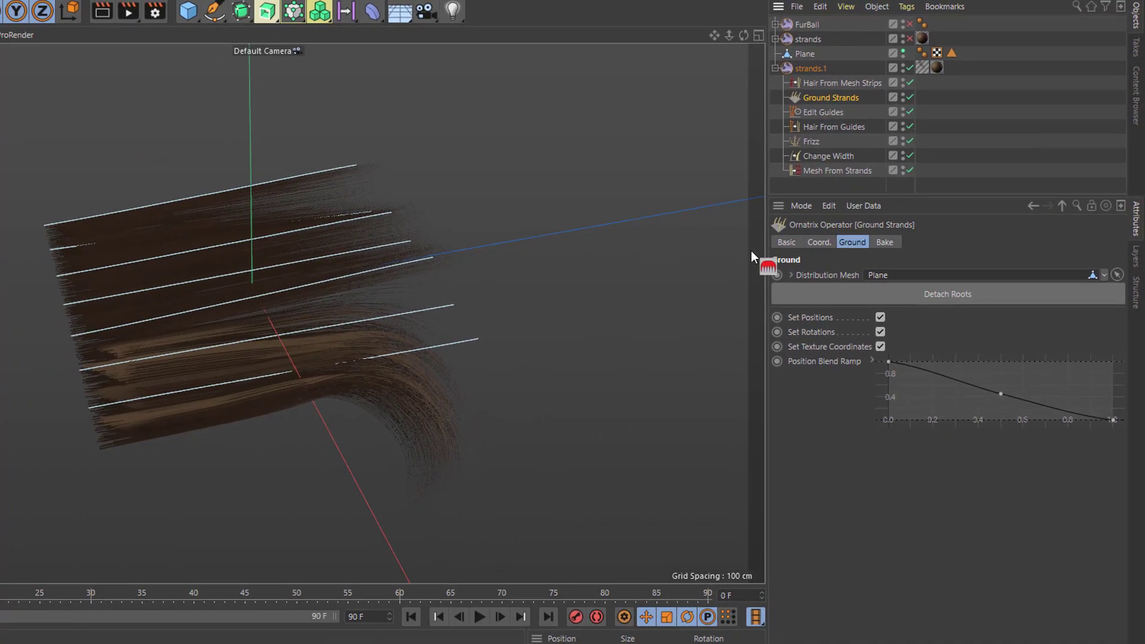
click(823, 110)
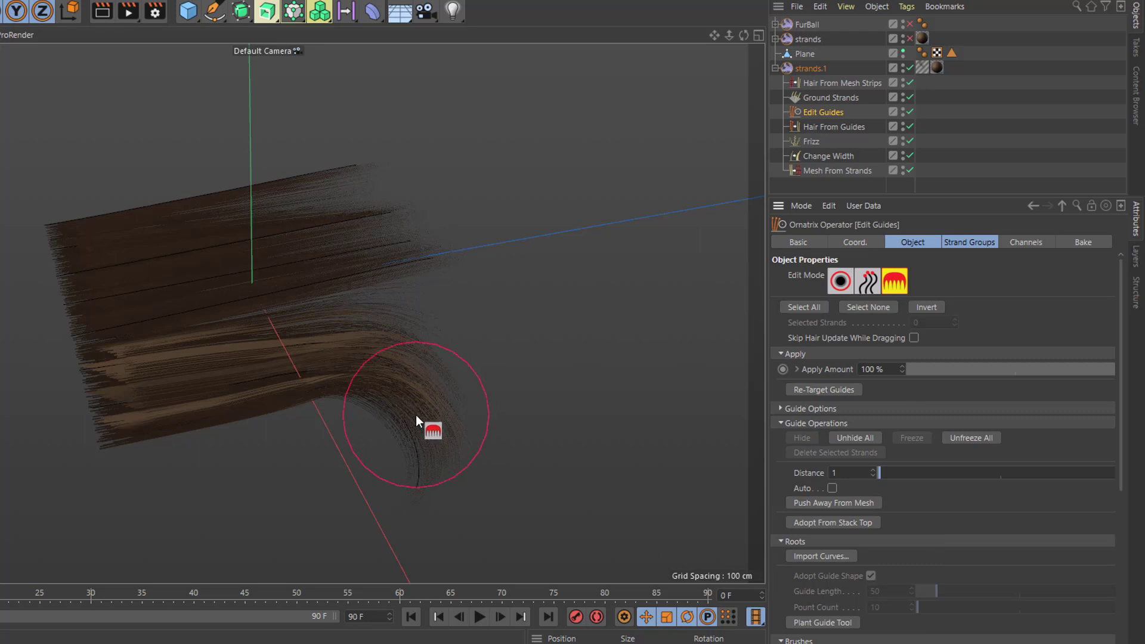
mouse_move(416, 414)
mouse_down()
mouse_move(358, 312)
mouse_move(352, 322)
mouse_move(358, 372)
mouse_move(406, 186)
mouse_move(406, 254)
mouse_move(228, 133)
mouse_move(168, 147)
mouse_move(266, 147)
mouse_move(458, 222)
mouse_move(94, 149)
mouse_up()
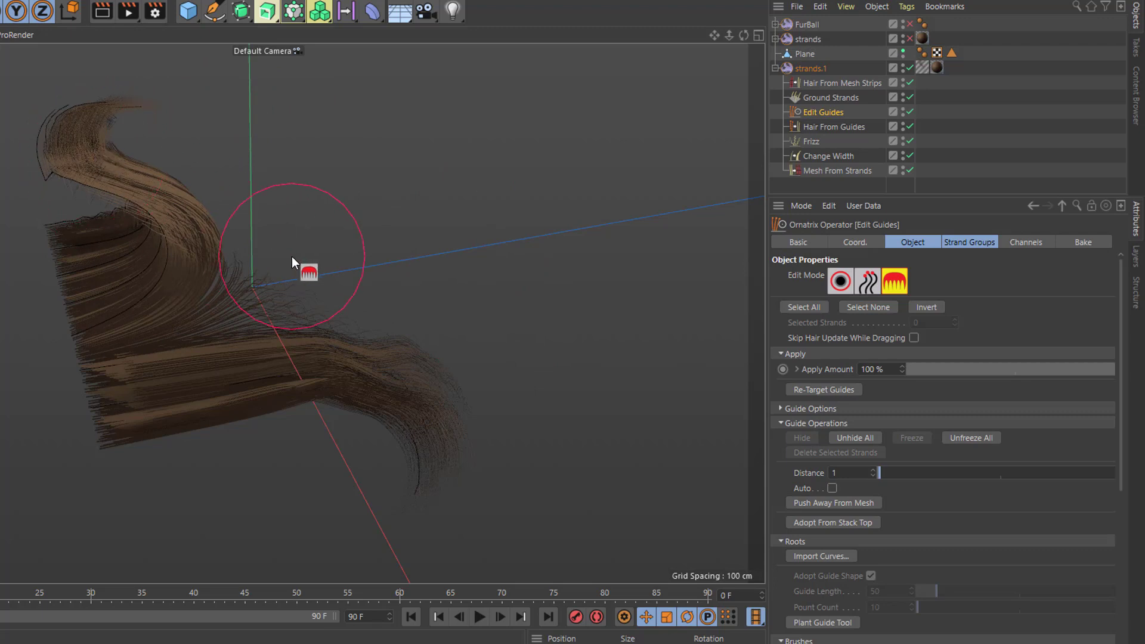
key(ctrl+z)
key(ctrl+z)
key(ctrl+z)
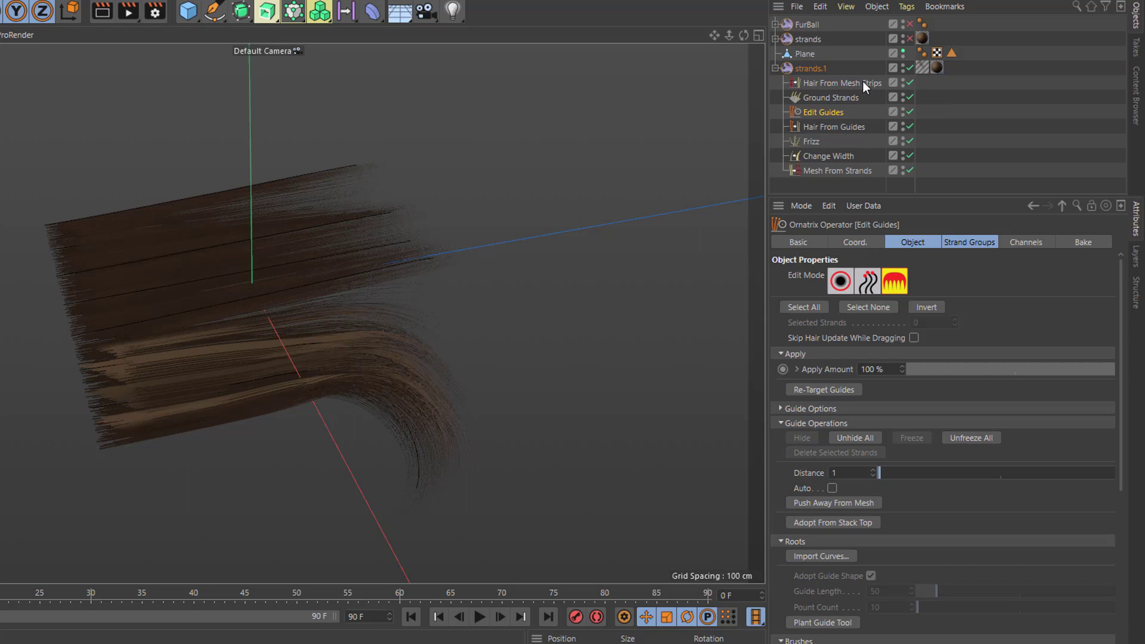
click(826, 82)
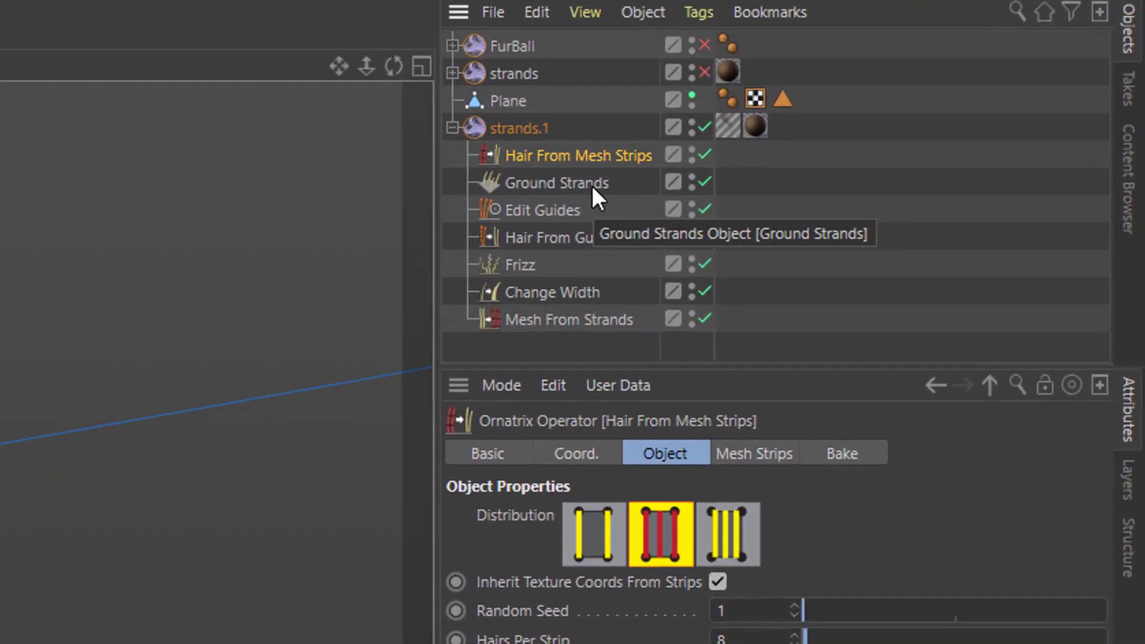
Step: Select Ground Strands, then show the Edit Guides settings with Apply Amount 100 %
click(591, 185)
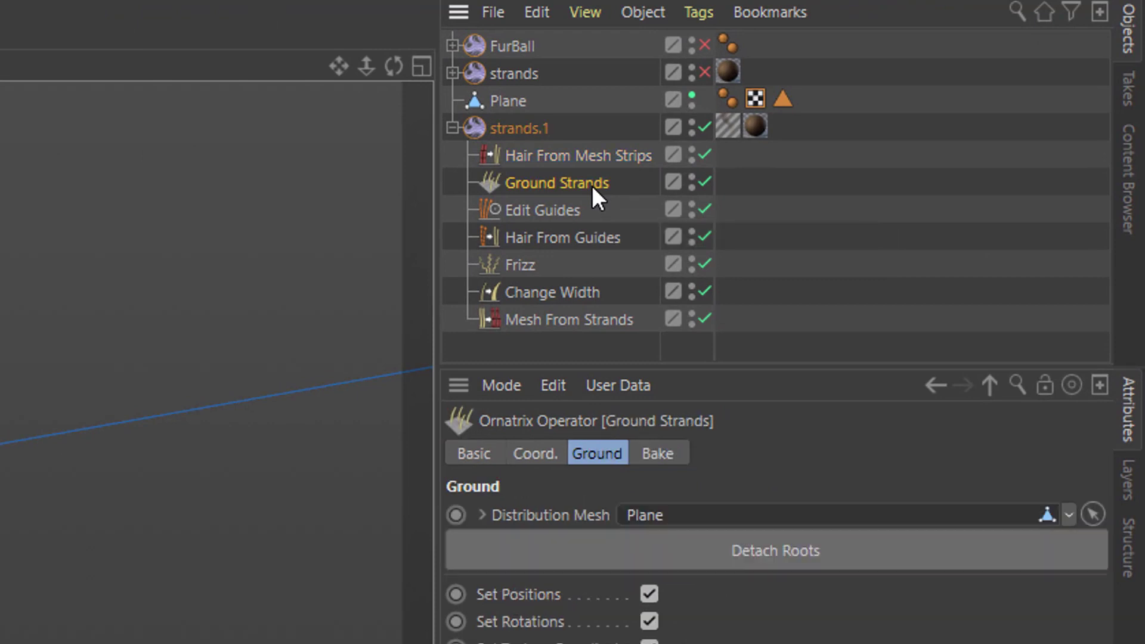
click(560, 211)
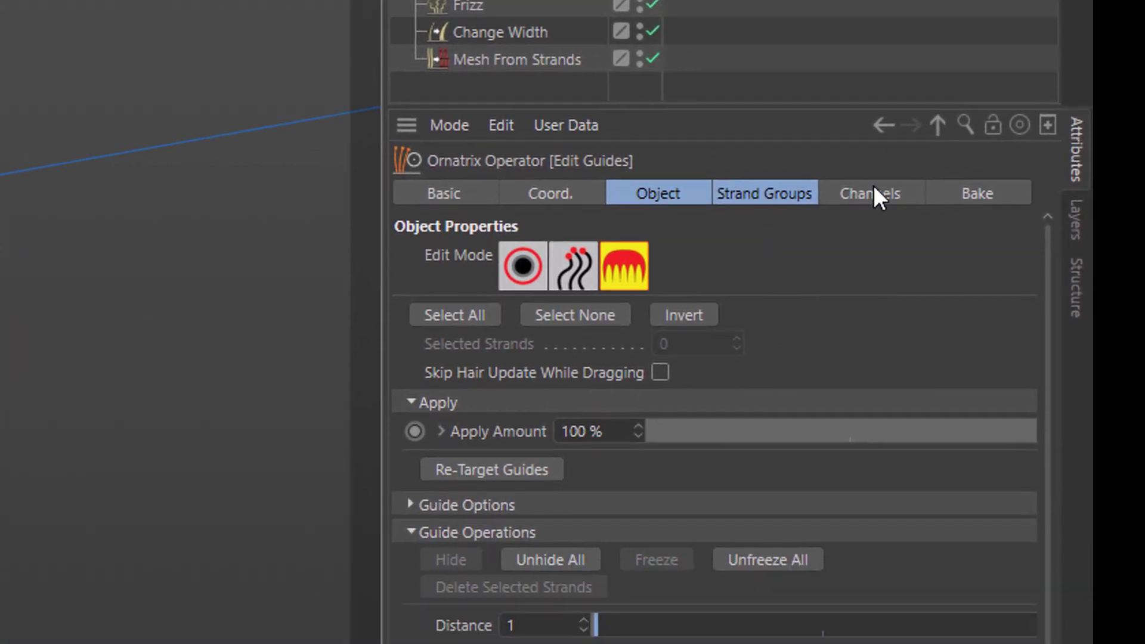
Step: Check the painted frizz channel and Frizz's Amount Channel, then show the 8-hairs-per-strip settings
click(875, 196)
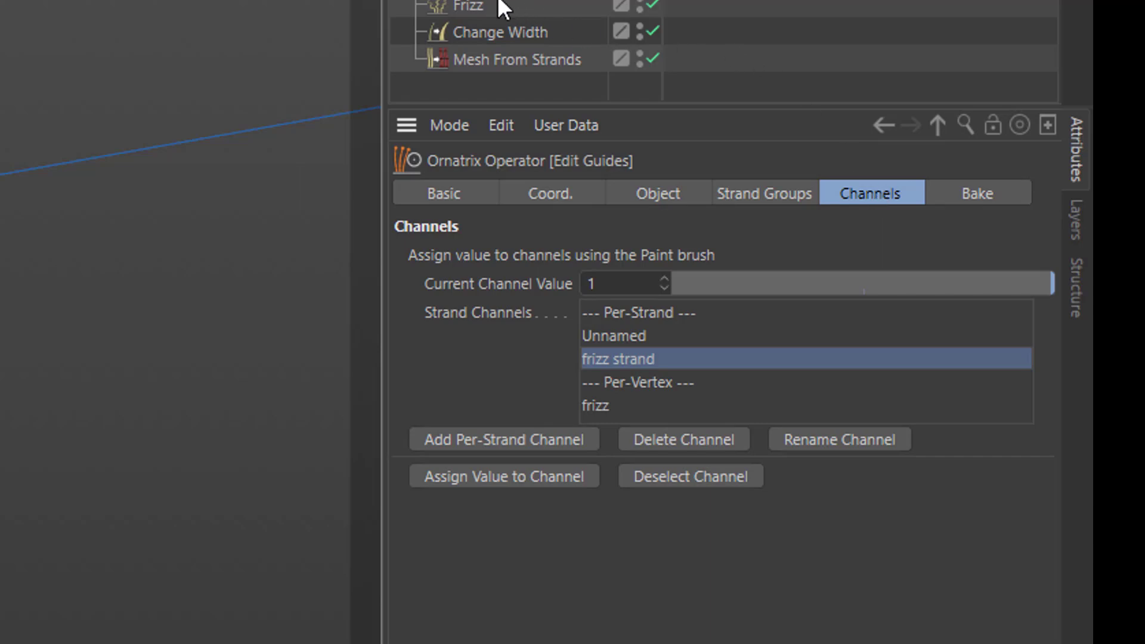
click(471, 7)
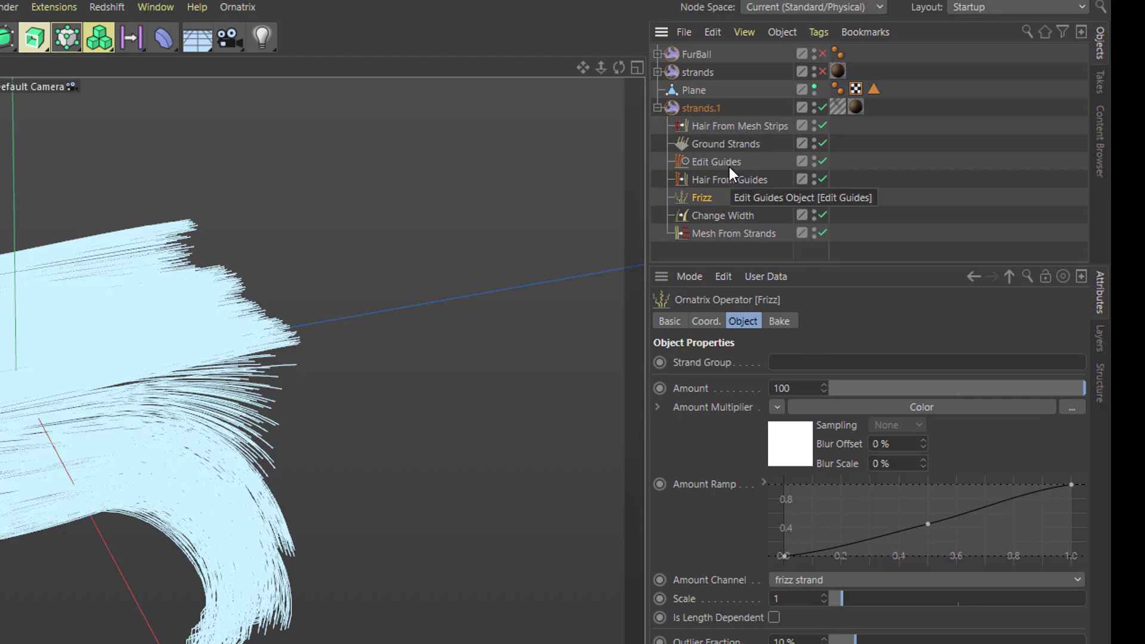
click(752, 126)
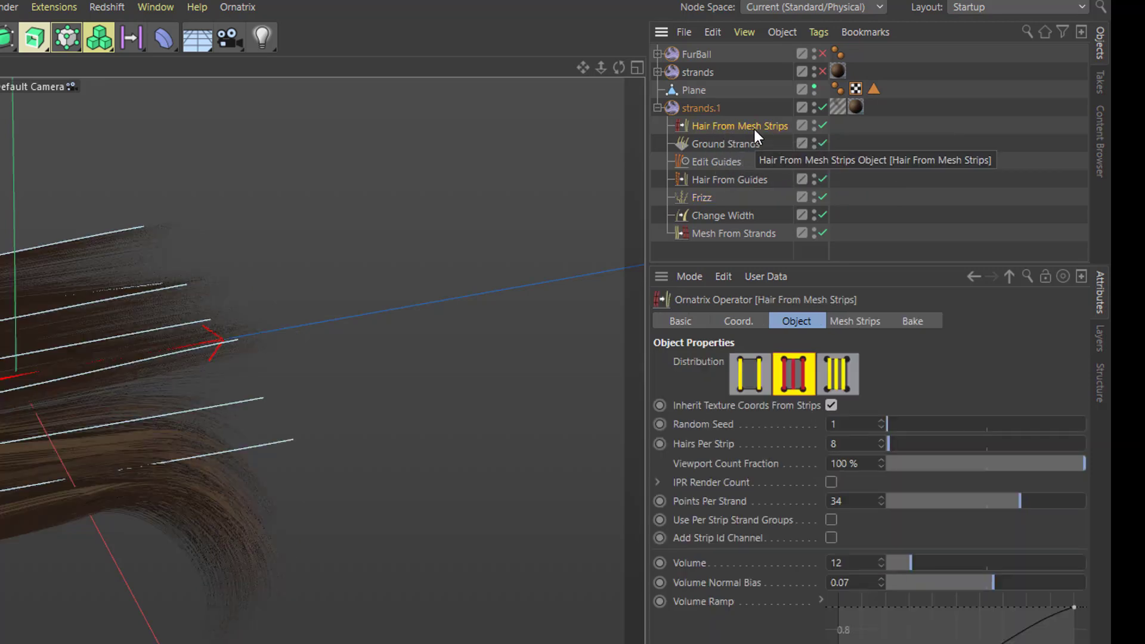